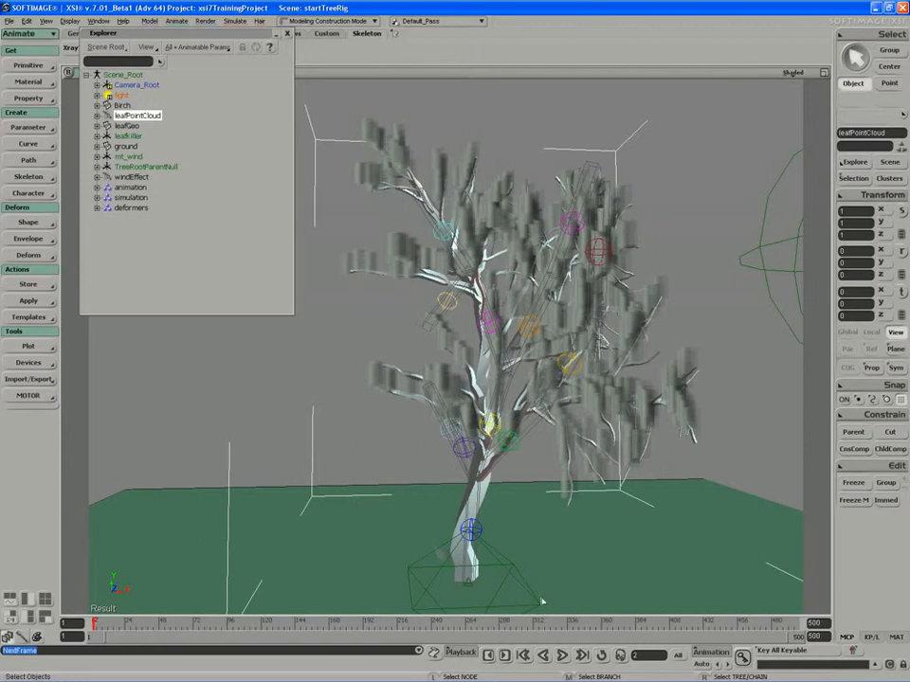
Play the simulation from the start while translating the mt_wind null up about 1.06 in local Y, then stop playback.
middle_click(562, 655)
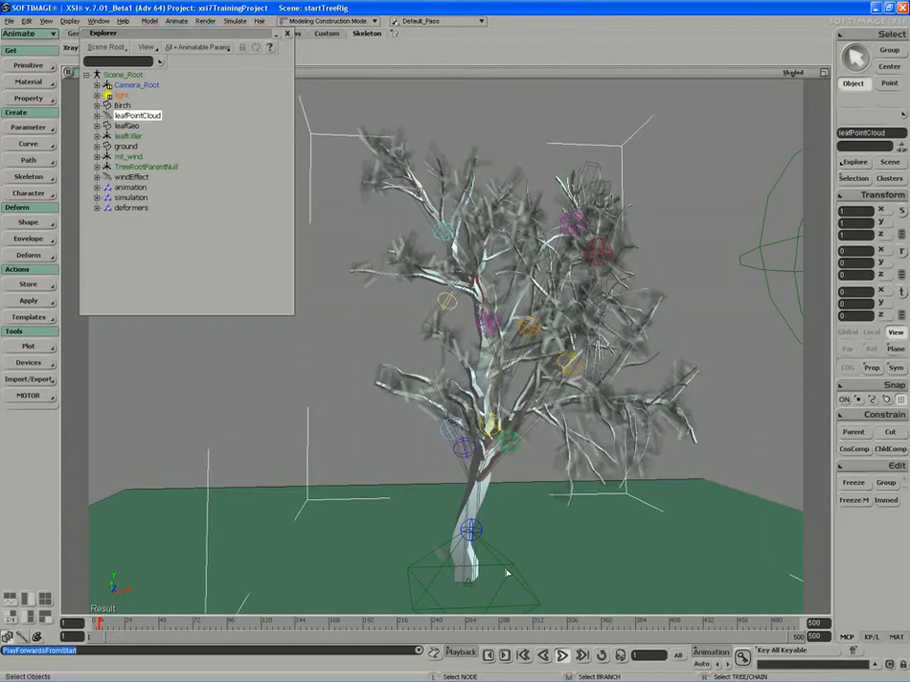
left_click(508, 573)
key("v")
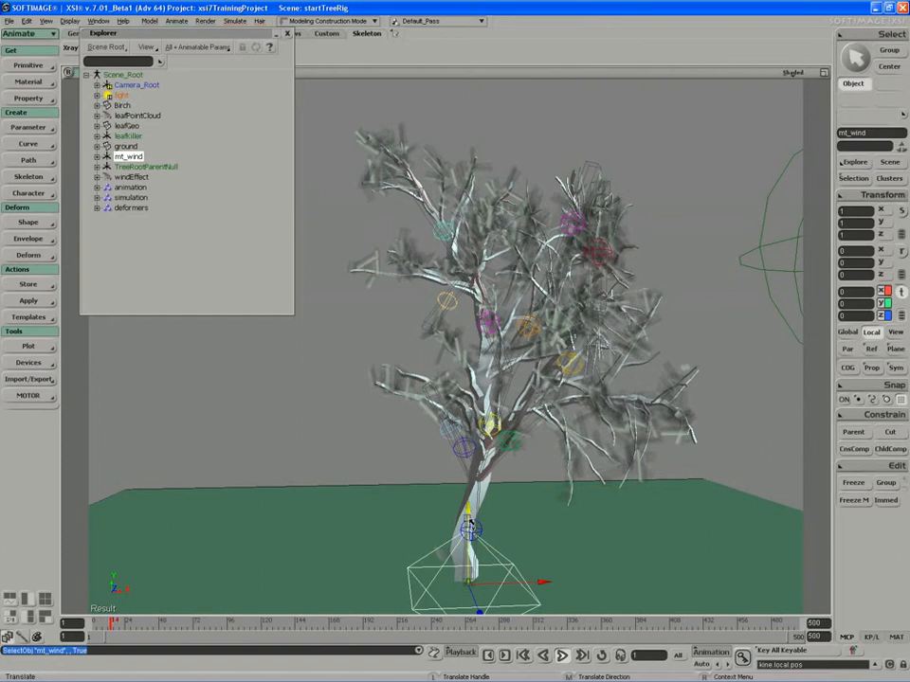
left_click_drag(469, 519, 468, 394)
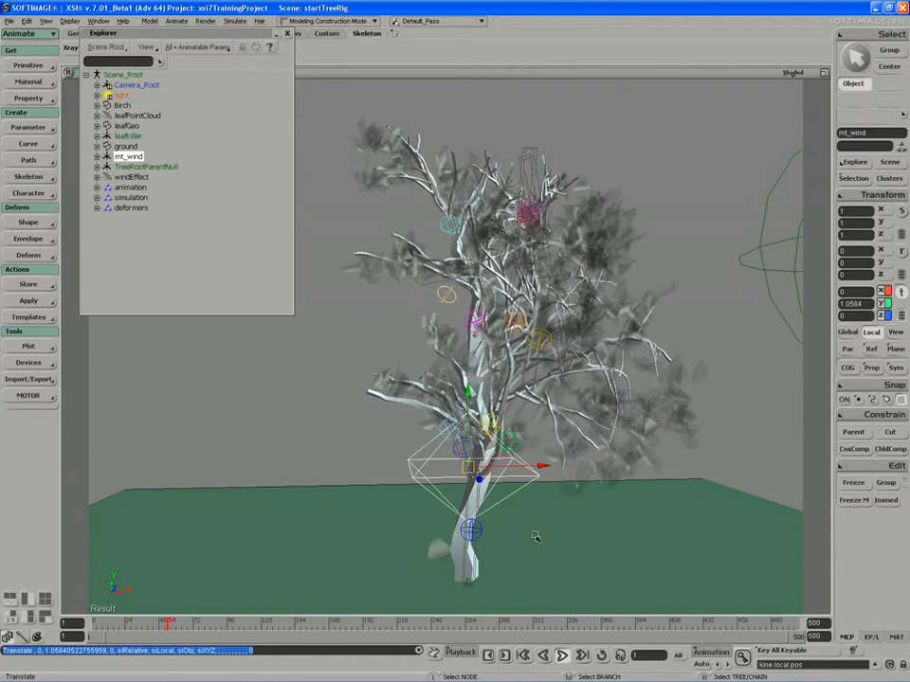
left_click(562, 656)
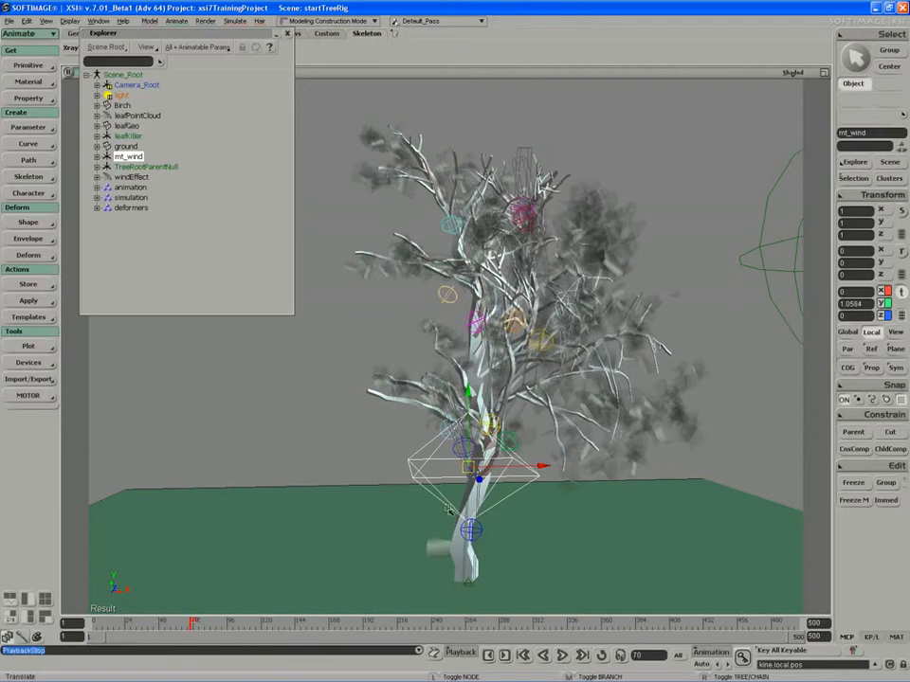
Undo the mt_wind translation and return the timeline to frame 2.
key("ctrl+z")
left_click(93, 623)
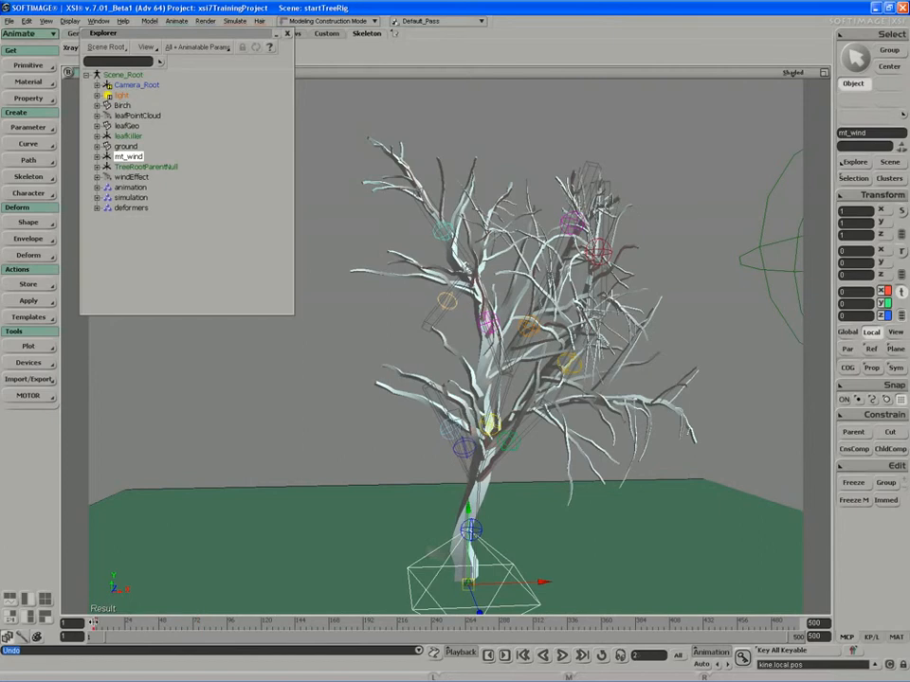
key("Left")
key("Right")
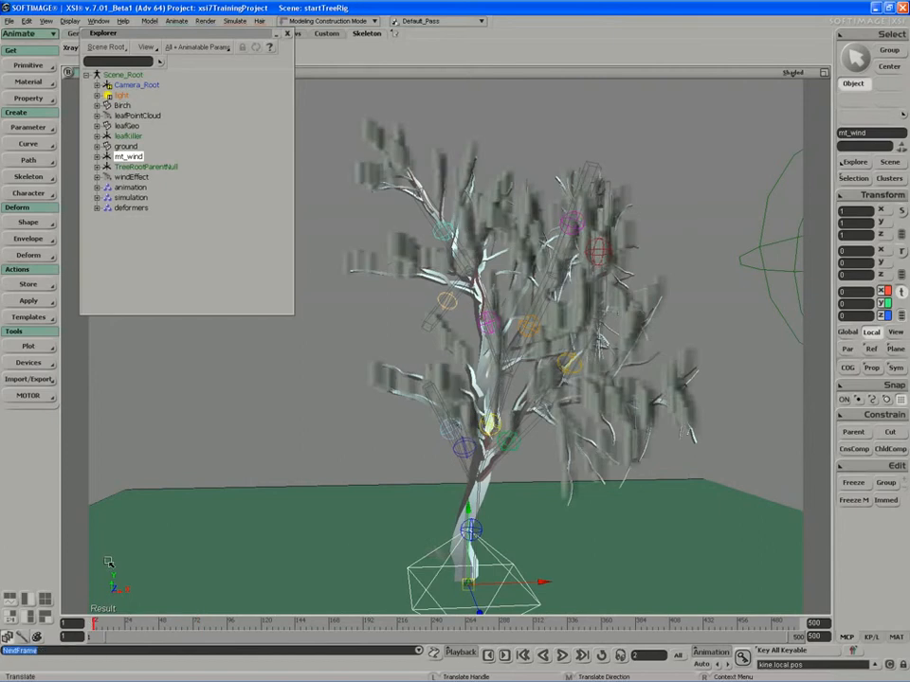
Open the ICE tree of leafPointCloud and move its window up over the viewport.
key("space")
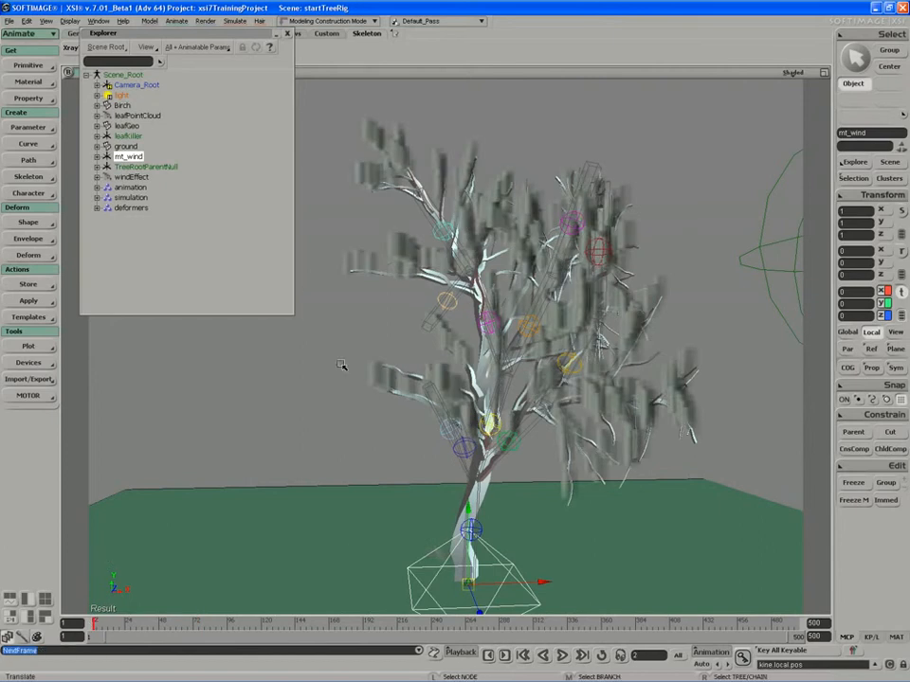
key("space")
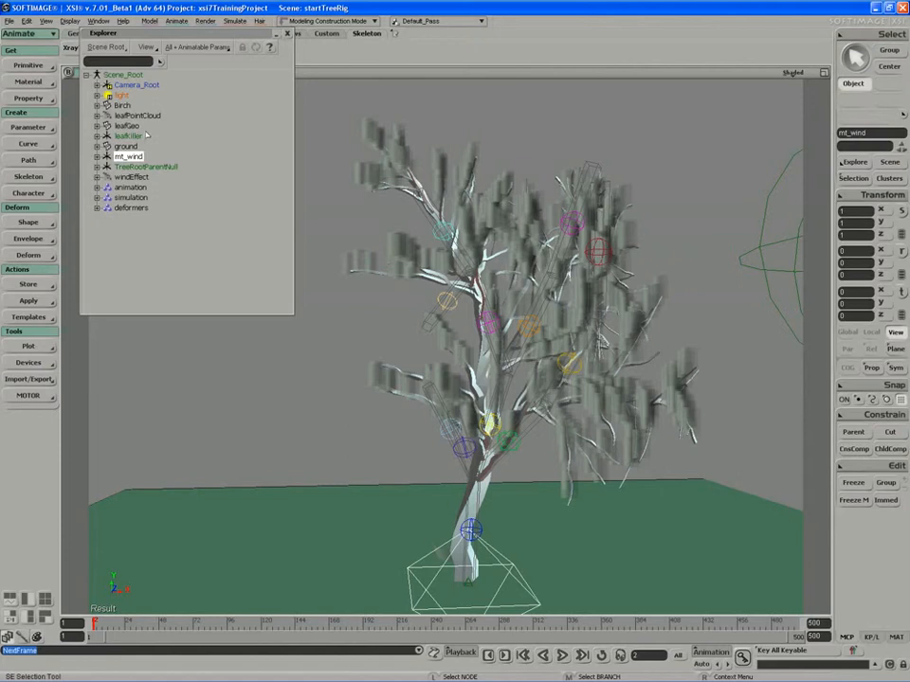
left_click(137, 115)
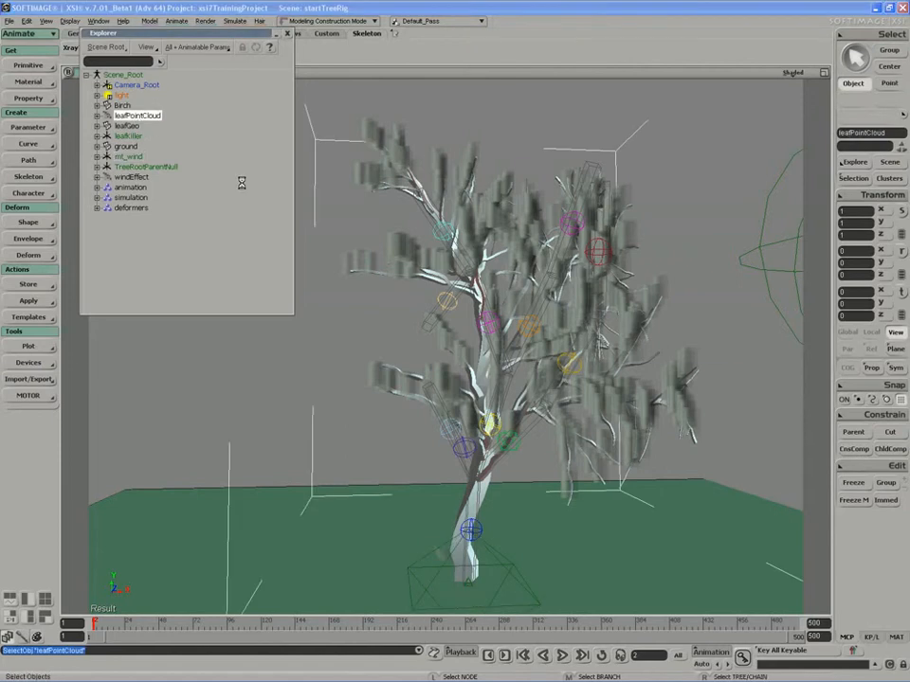
key("alt+9")
left_click_drag(500, 379, 485, 243)
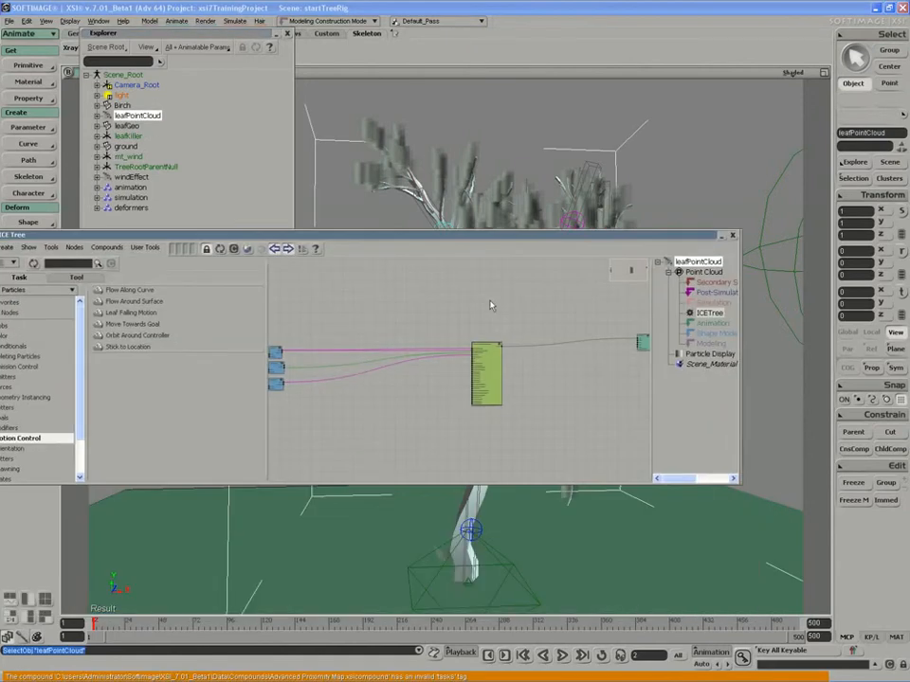
Open the Leaf Blowing Falling Sticking compound for editing in the ICE tree.
scroll(559, 445, "up", 3)
left_click_drag(559, 444, 431, 343)
scroll(486, 398, "up", 1)
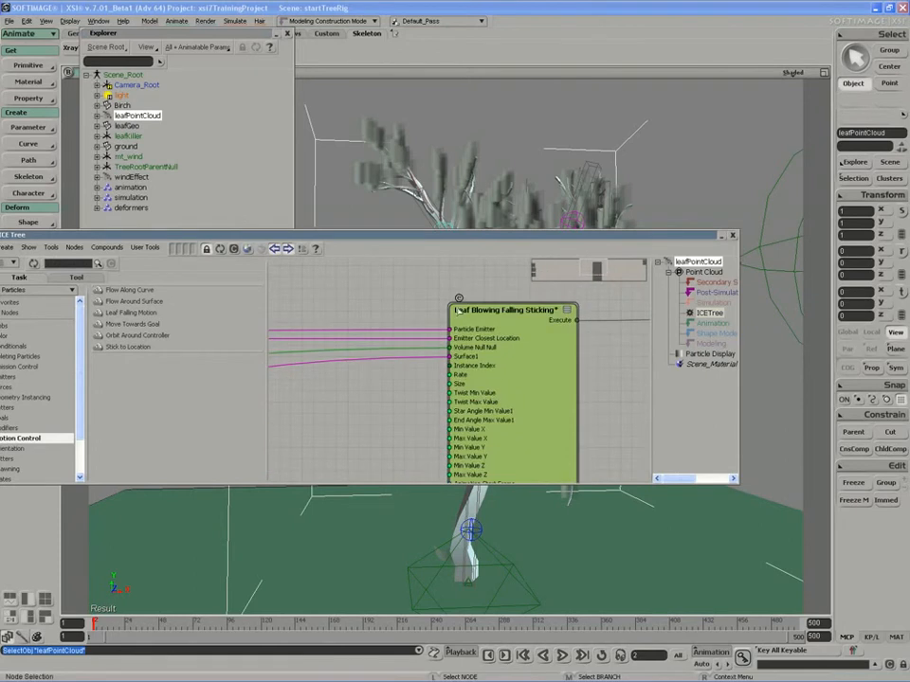
left_click_drag(515, 347, 519, 367)
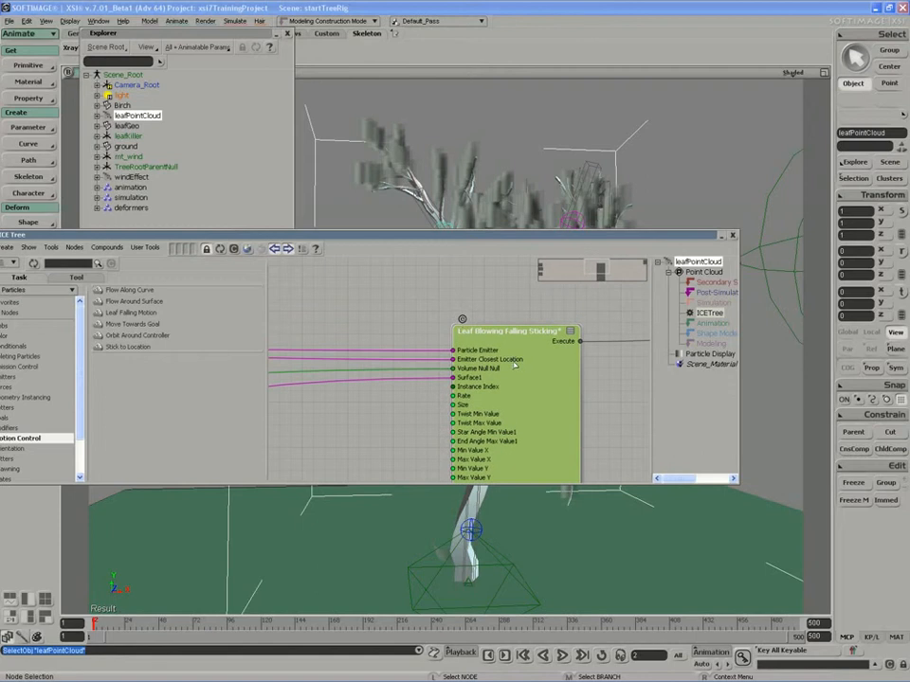
left_click(462, 319)
Move the comment off the "leaves On Tree Fluttering State" node and inspect that State node's properties.
scroll(535, 421, "up", 6)
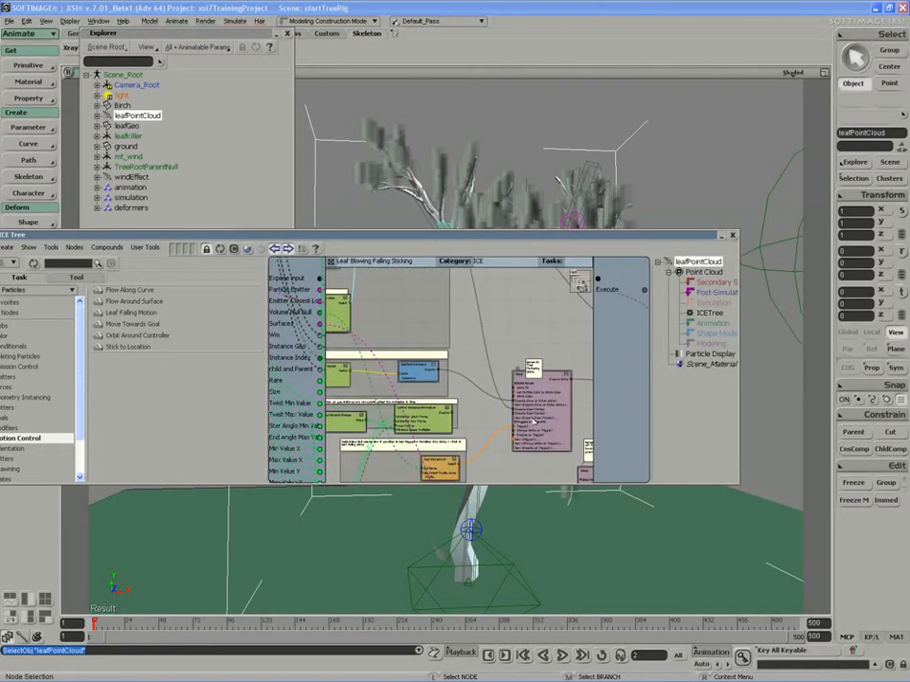
left_click_drag(535, 422, 440, 400)
middle_click_drag(440, 400, 455, 414)
left_click_drag(455, 414, 430, 415)
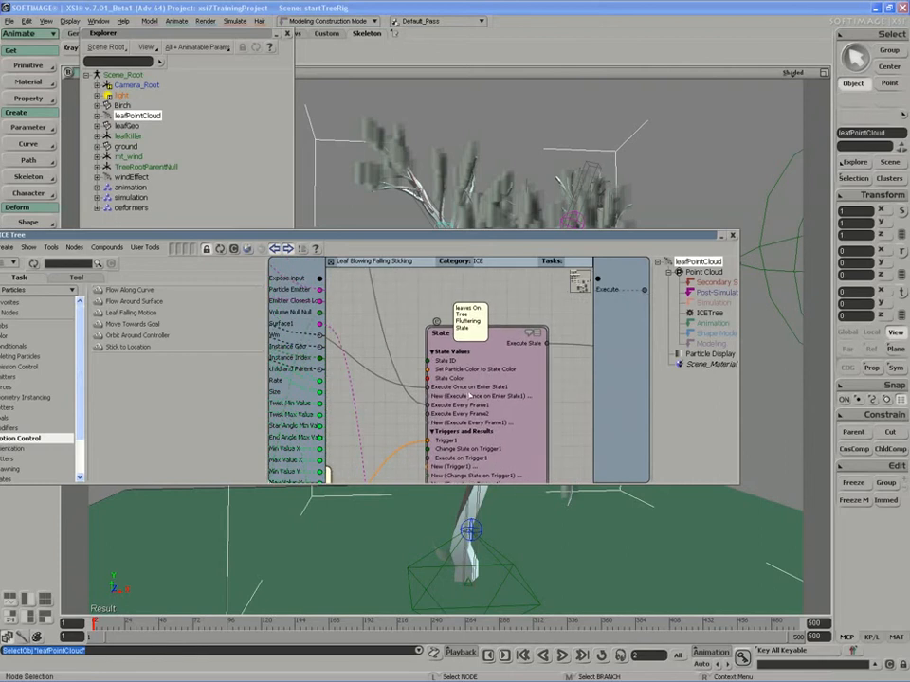
left_click_drag(465, 328, 445, 292)
double_click(469, 380)
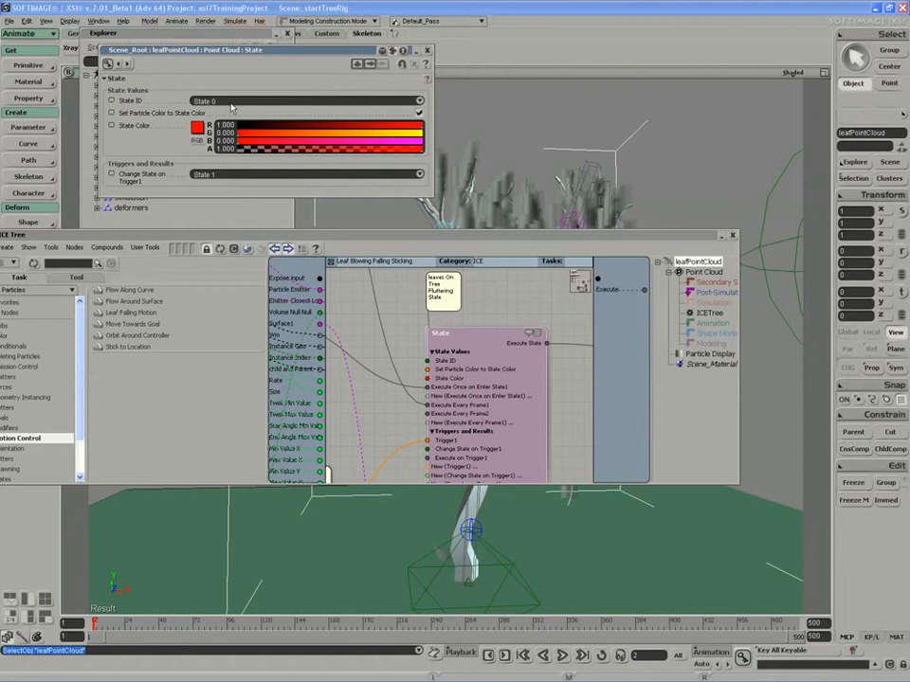
left_click(428, 51)
Examine the nodes wired into the fluttering State node's enter, every-frame and trigger inputs.
left_click_drag(426, 235, 422, 203)
key("s")
left_click_drag(442, 313, 449, 298)
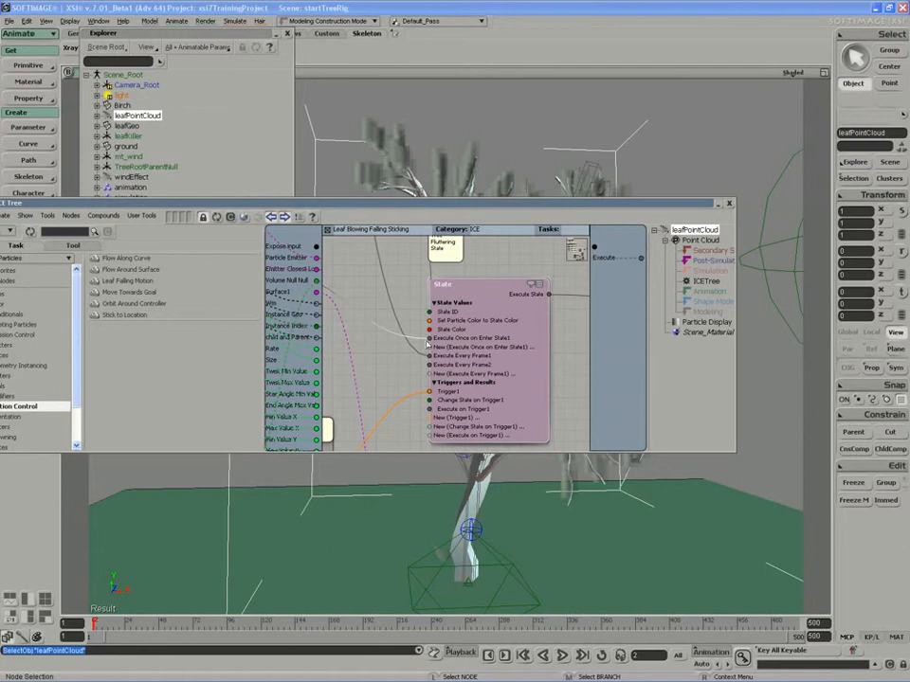
left_click_drag(465, 349, 488, 347)
key("s")
right_click(396, 317)
left_click_drag(397, 317, 488, 432)
right_click(432, 337)
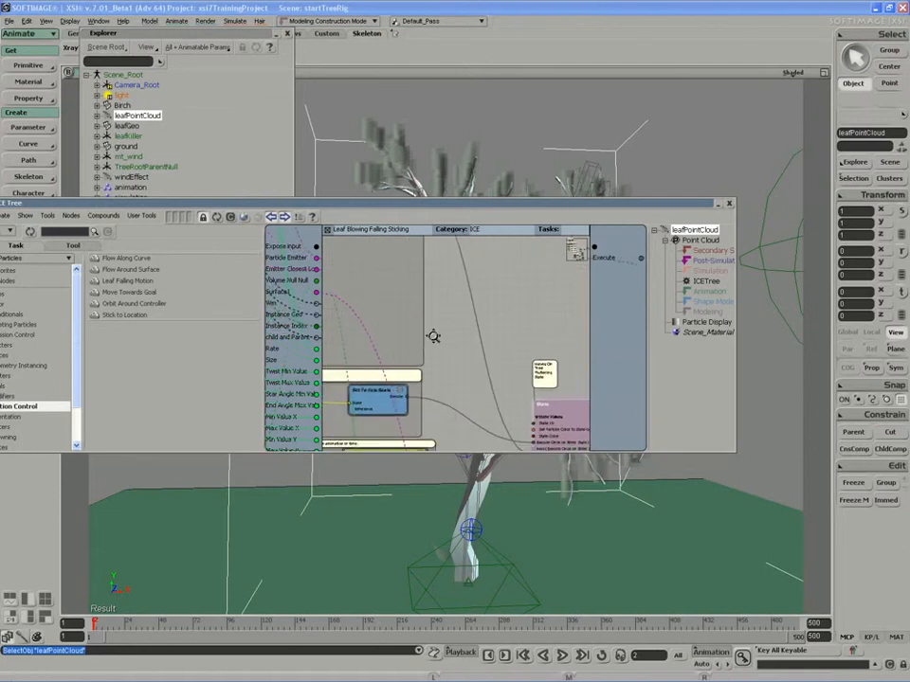
left_click_drag(433, 338, 466, 431)
middle_click(416, 353)
middle_click(382, 310)
left_click_drag(444, 380, 400, 241)
left_click_drag(407, 314, 421, 284)
left_click_drag(409, 332, 434, 356)
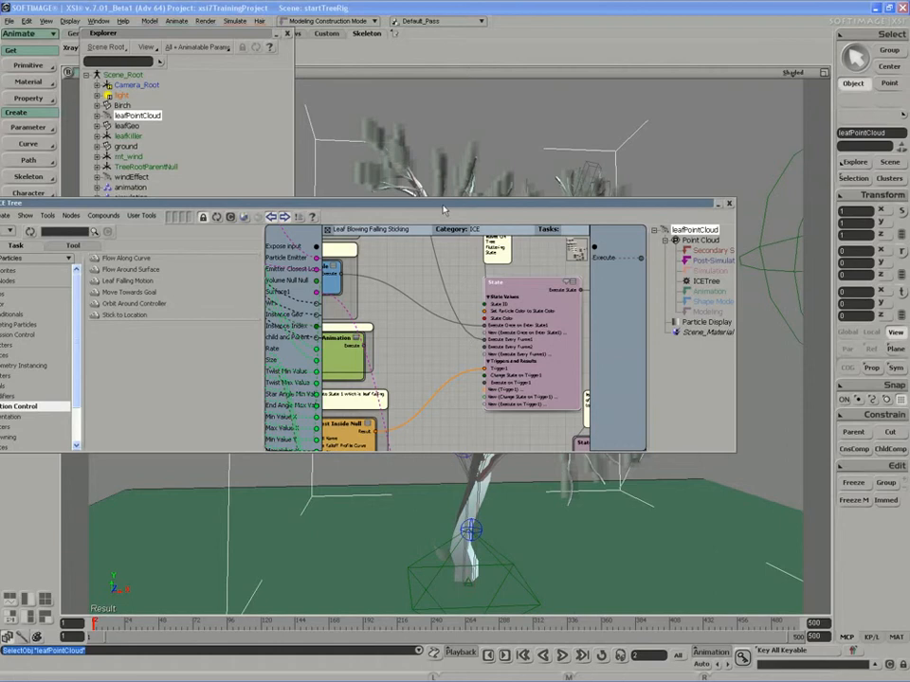
Add a Get Particle Emit Location node from the Getters and place it between the instance animation and State nodes.
left_click_drag(437, 220, 469, 320)
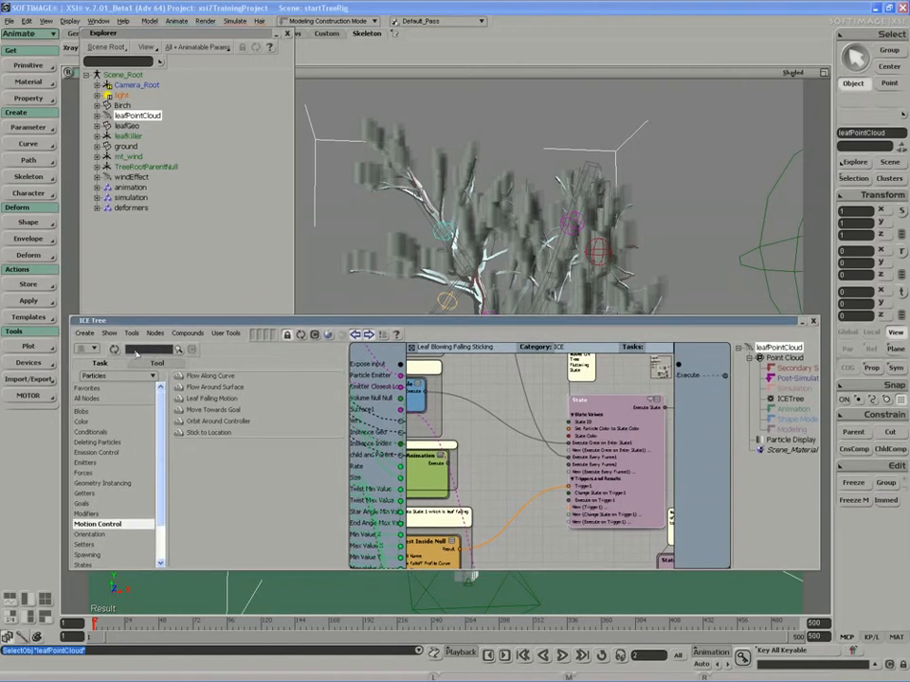
left_click(84, 493)
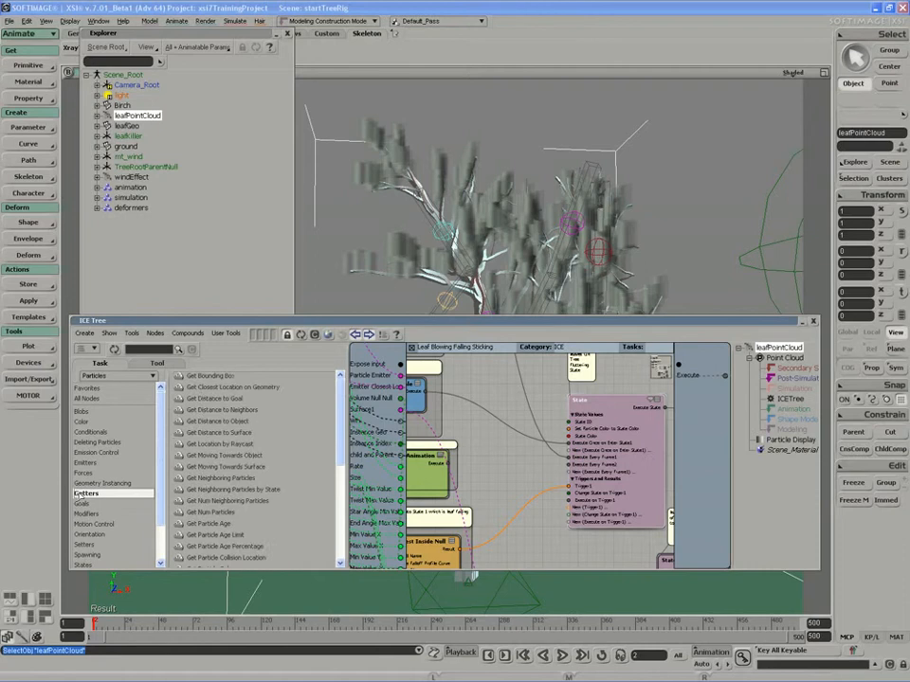
left_click(208, 481)
scroll(207, 480, "down", 3)
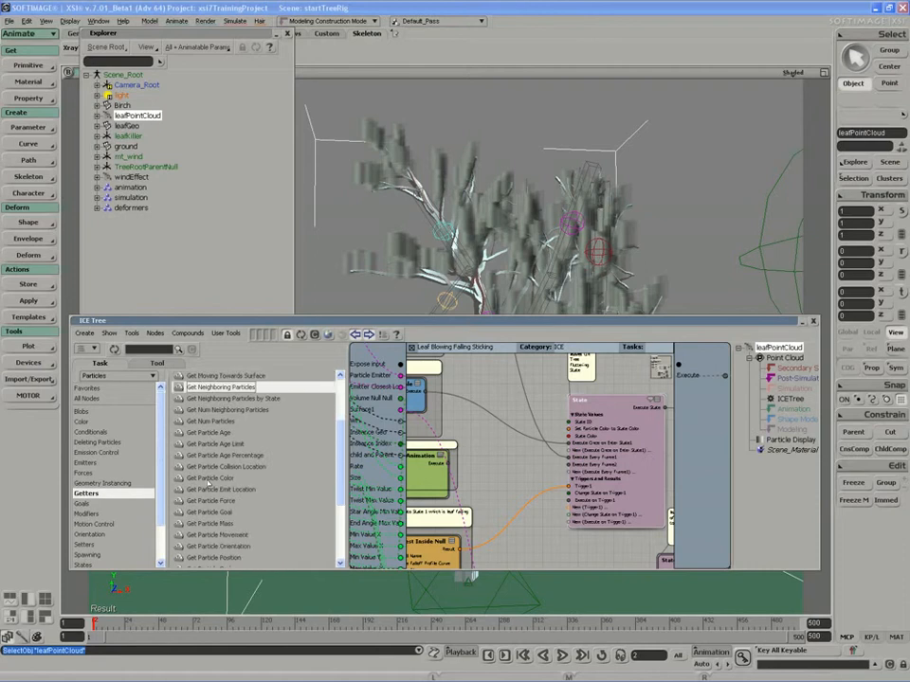
left_click(205, 490)
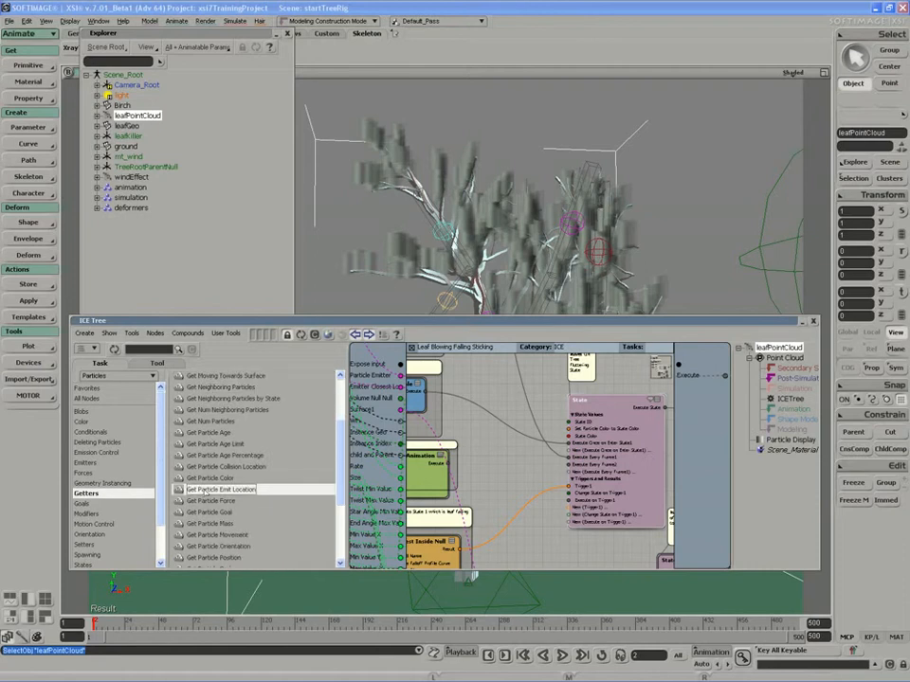
left_click_drag(205, 490, 478, 464)
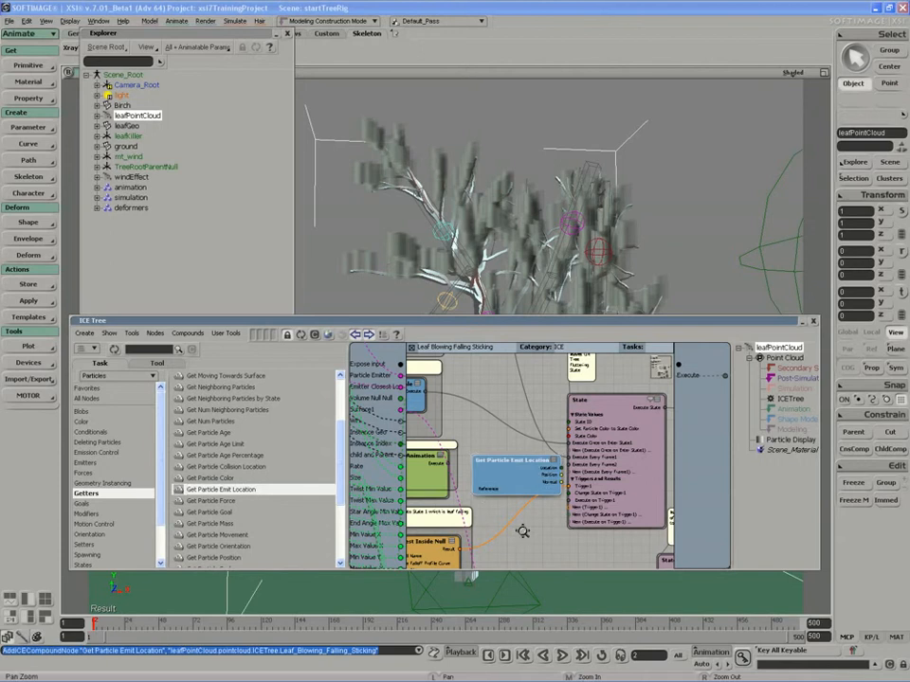
middle_click(522, 530)
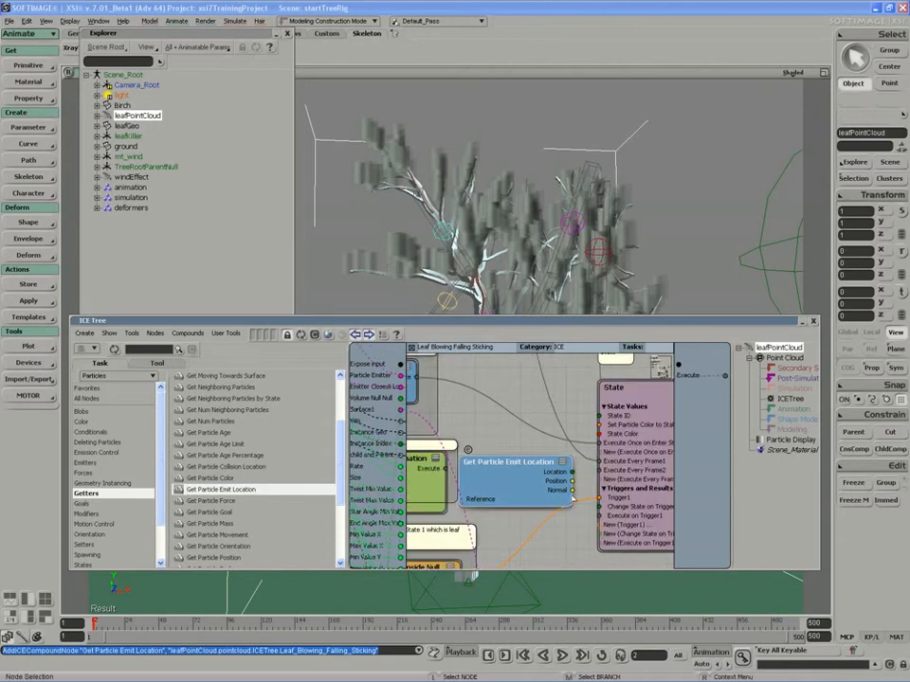
left_click_drag(558, 493, 542, 491)
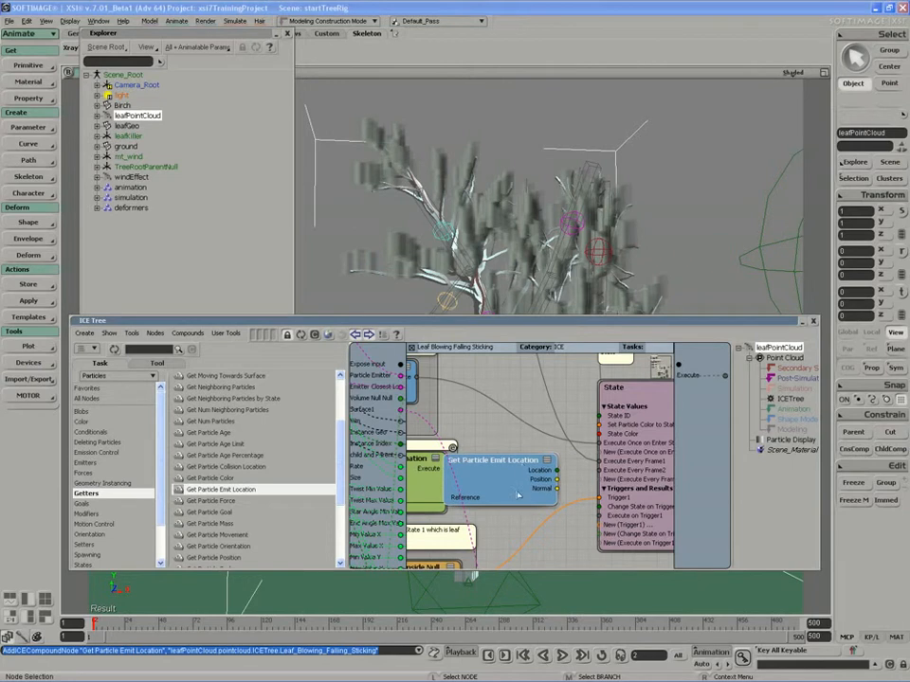
left_click_drag(519, 491, 478, 492)
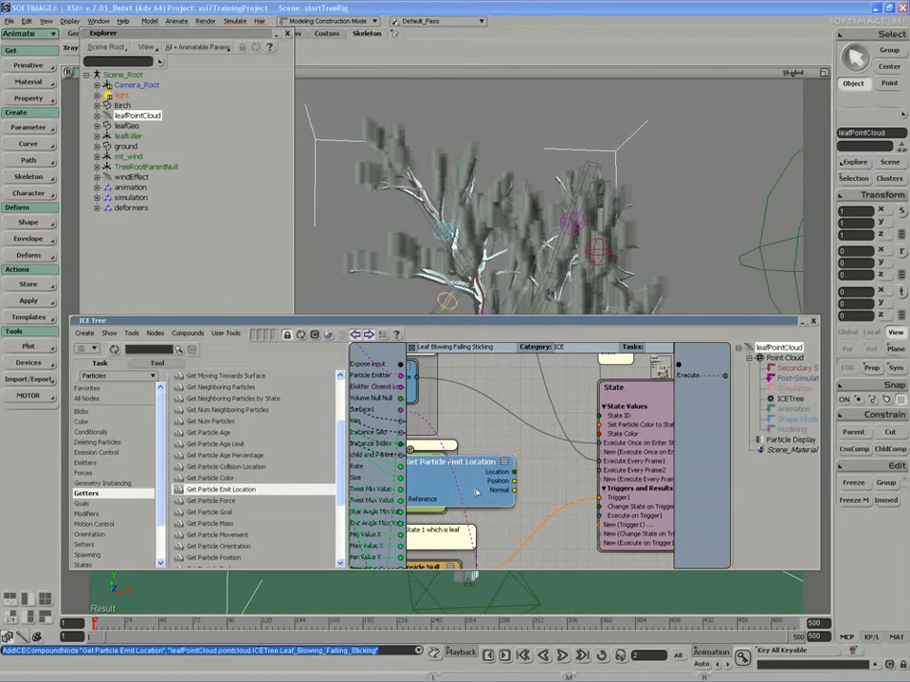
Add a Set Particle Position node driven by the emit location's Position and connect it to the State node's Execute Every Frame2.
left_click(83, 545)
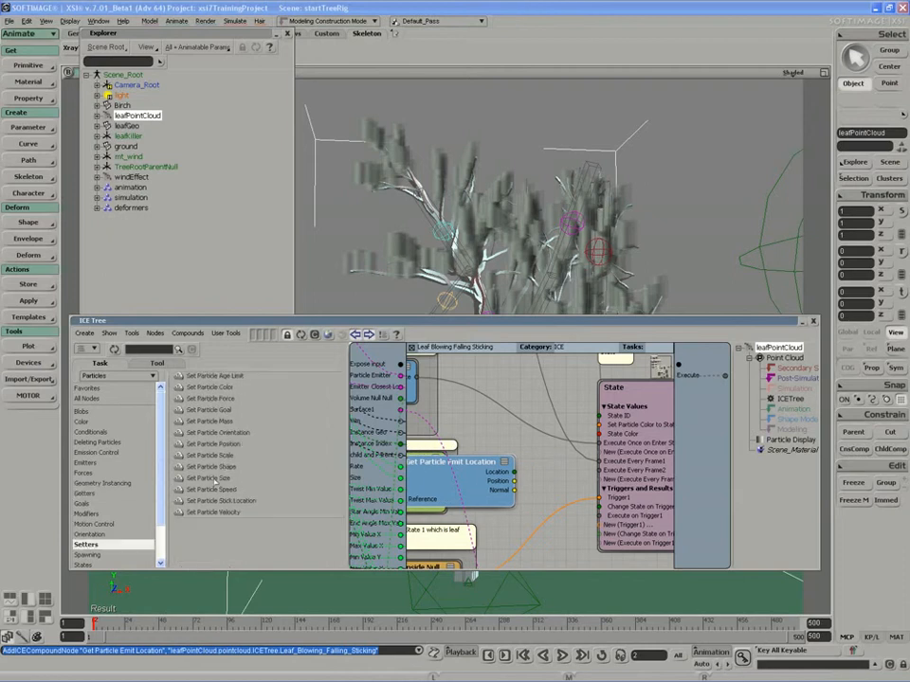
left_click(210, 445)
left_click_drag(208, 445, 503, 483)
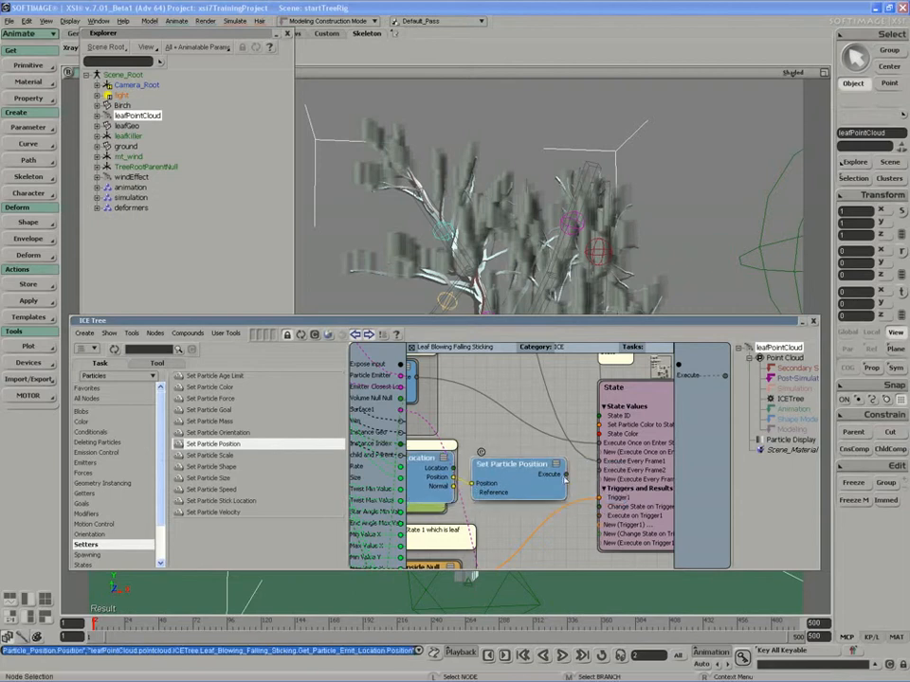
left_click_drag(566, 476, 605, 471)
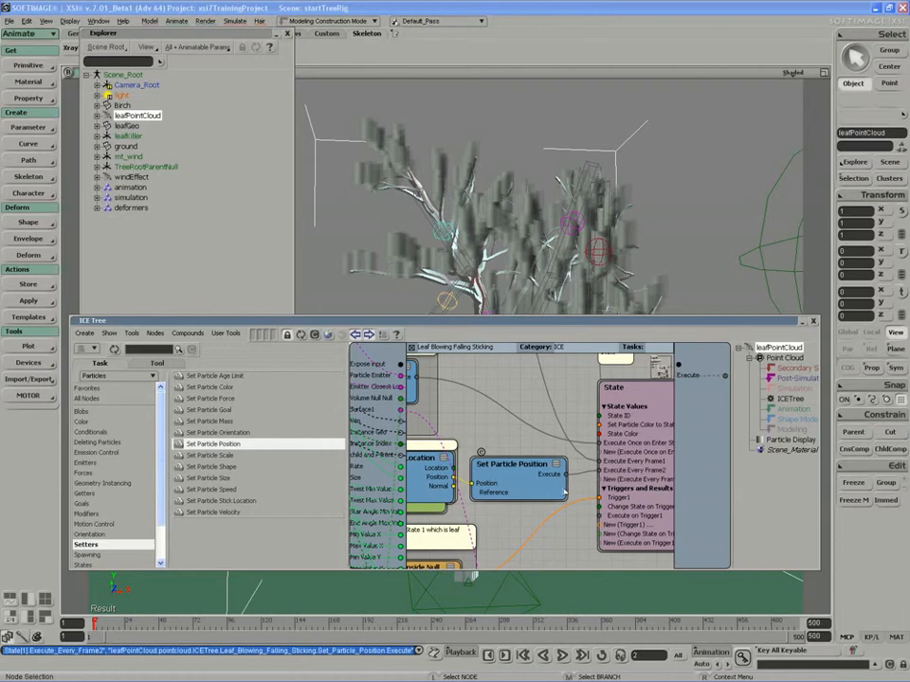
Reposition the Get Particle Emit Location and Set Particle Position nodes slightly beside the fluttering State node.
key("z")
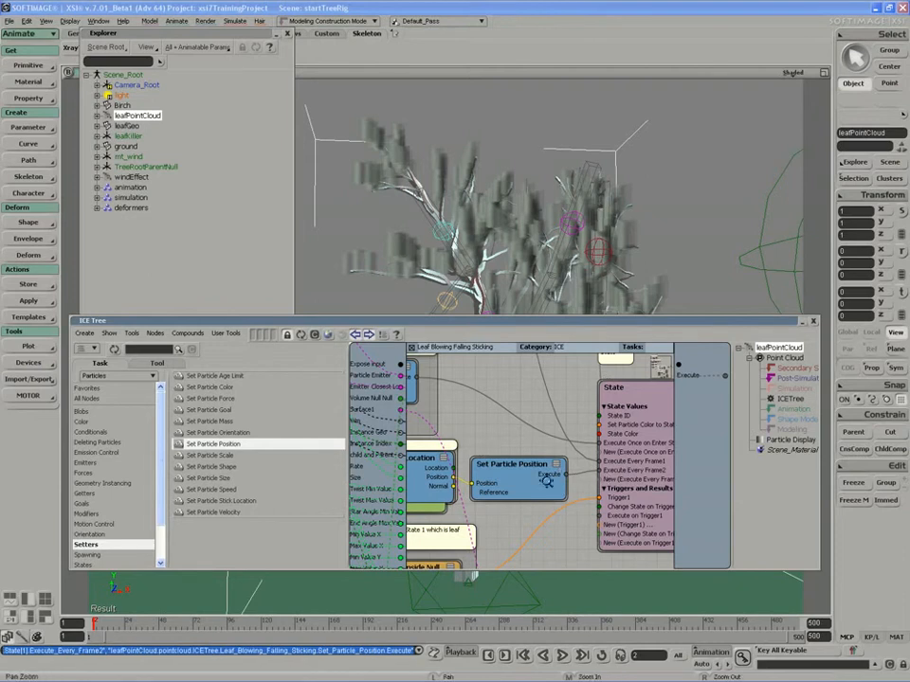
right_click_drag(514, 492, 566, 497)
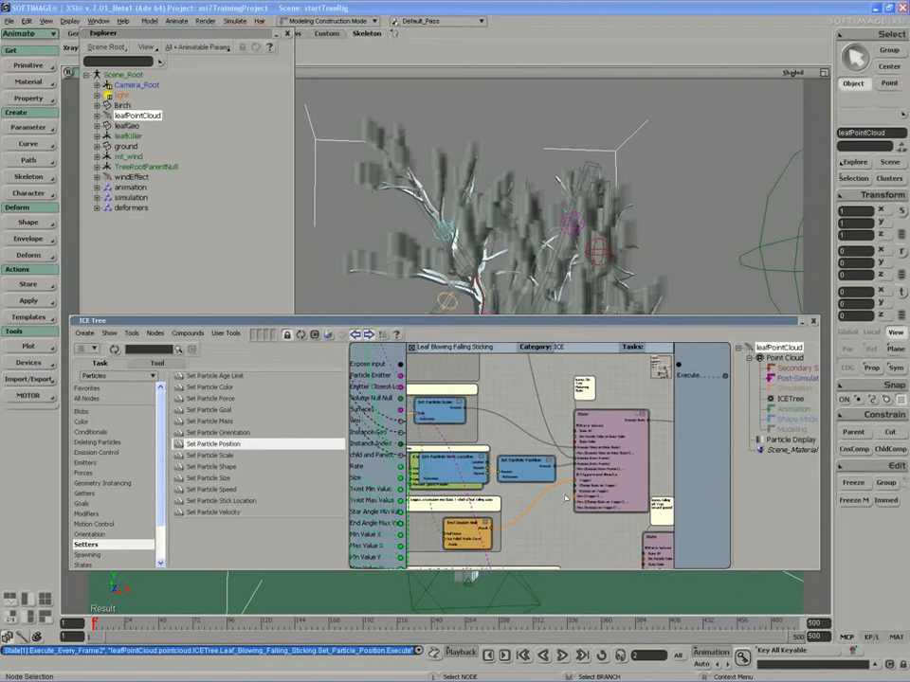
middle_click_drag(527, 467, 545, 495)
key("z")
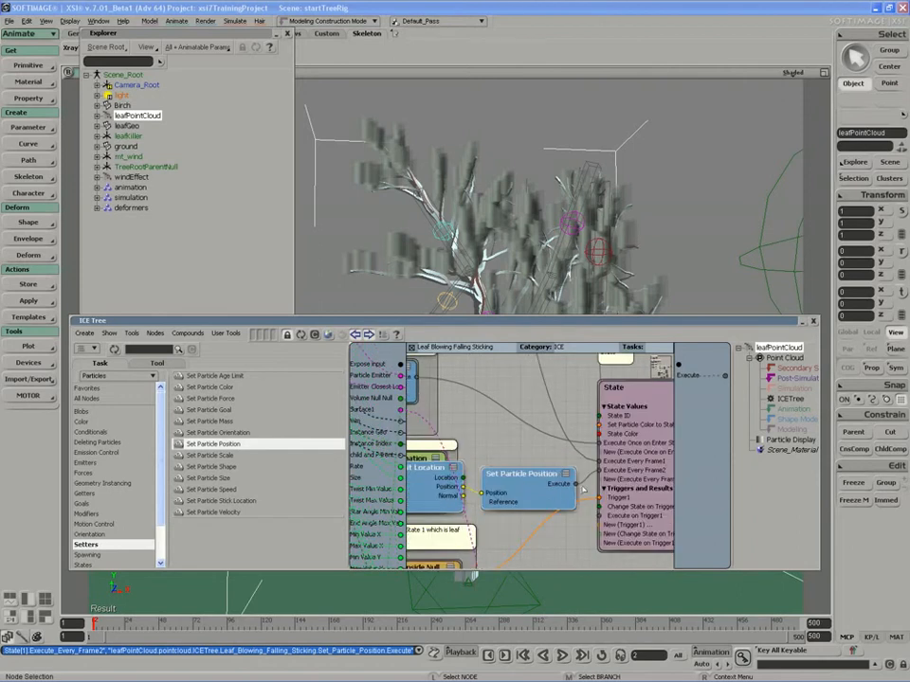
key("z")
right_click_drag(607, 540, 607, 479)
key("z")
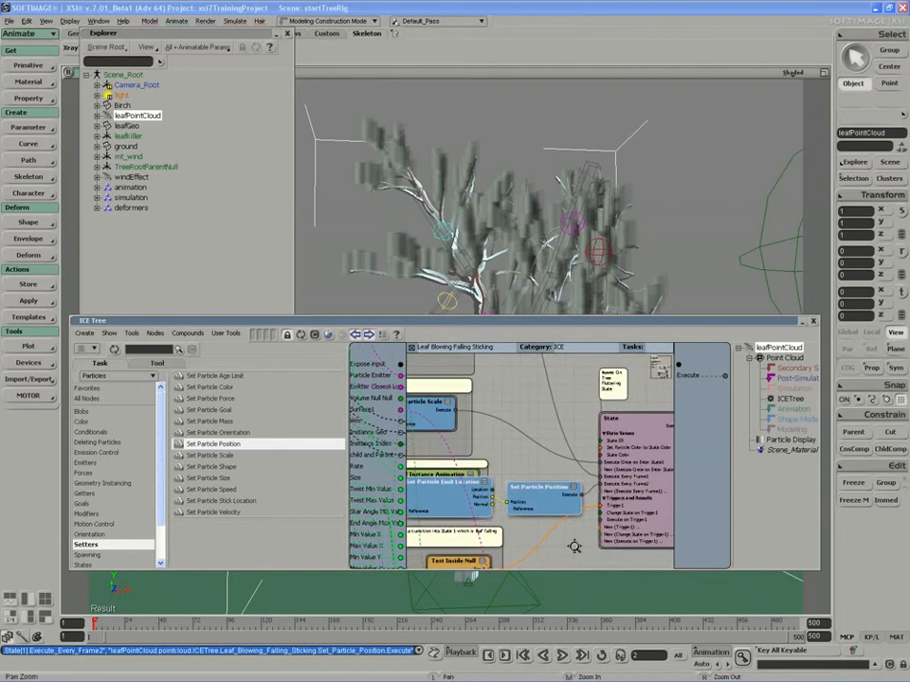
Move the two end nodes that follow the State nodes further toward the compound's output.
right_click_drag(574, 545, 560, 541)
left_click_drag(560, 540, 521, 431)
key("z")
right_click_drag(608, 436, 554, 452)
left_click_drag(554, 452, 471, 471)
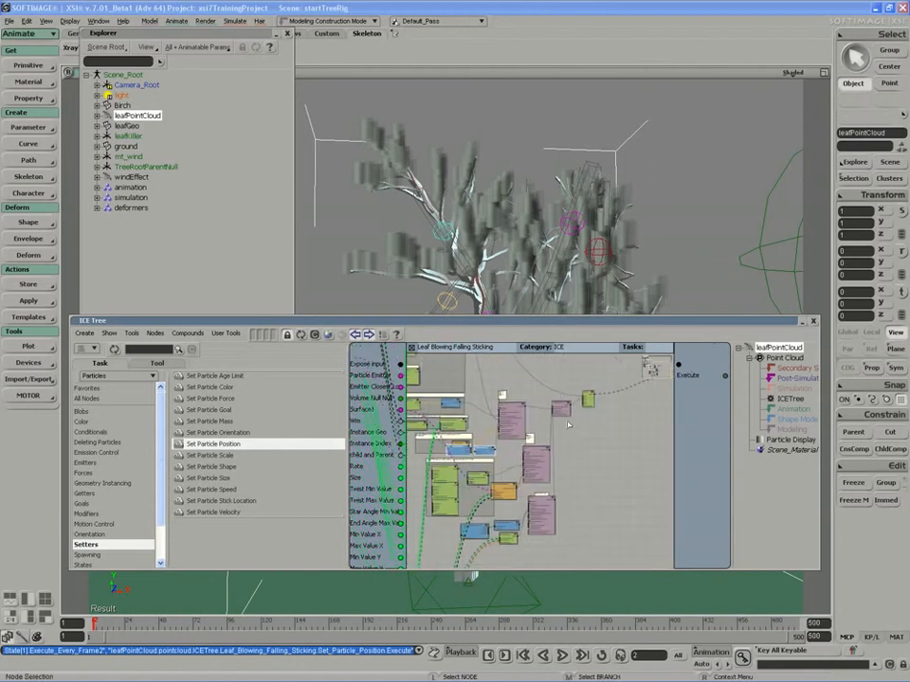
left_click_drag(595, 407, 640, 409)
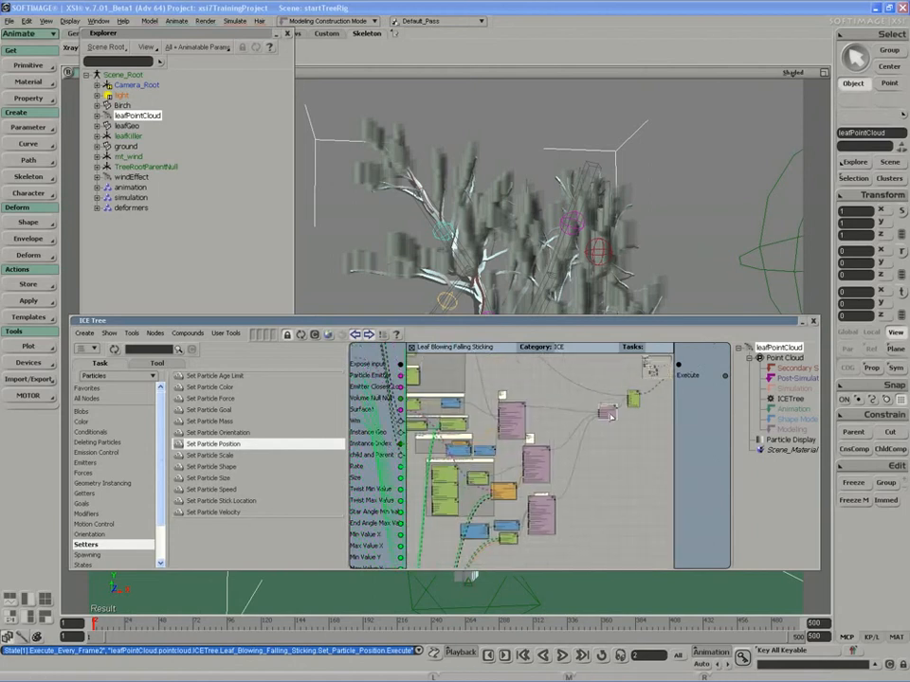
Move the State nodes aside and arrange Get Particle Emit Location and Set Particle Position in the open area beside the instance animation node.
left_click_drag(515, 418, 560, 411)
left_click_drag(483, 450, 527, 432)
key("z")
middle_click_drag(497, 443, 490, 455)
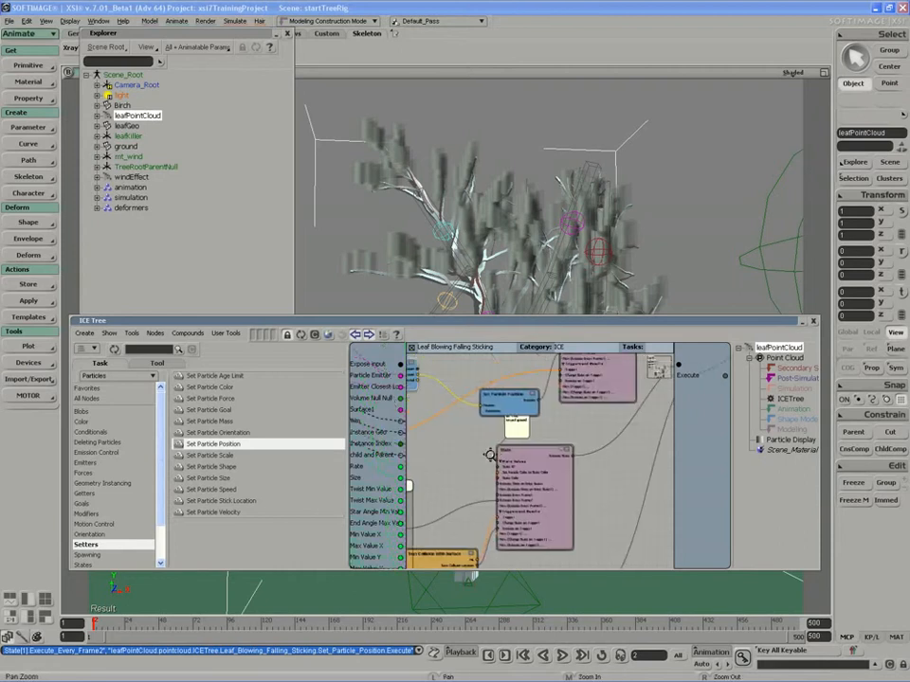
left_click_drag(513, 405, 611, 445)
key("z")
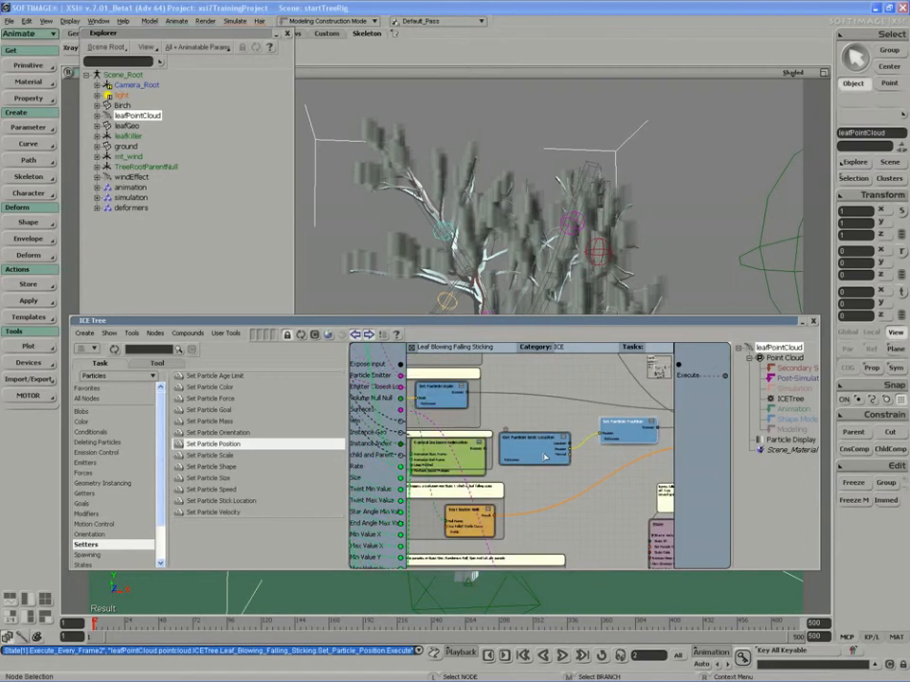
left_click_drag(544, 453, 556, 447)
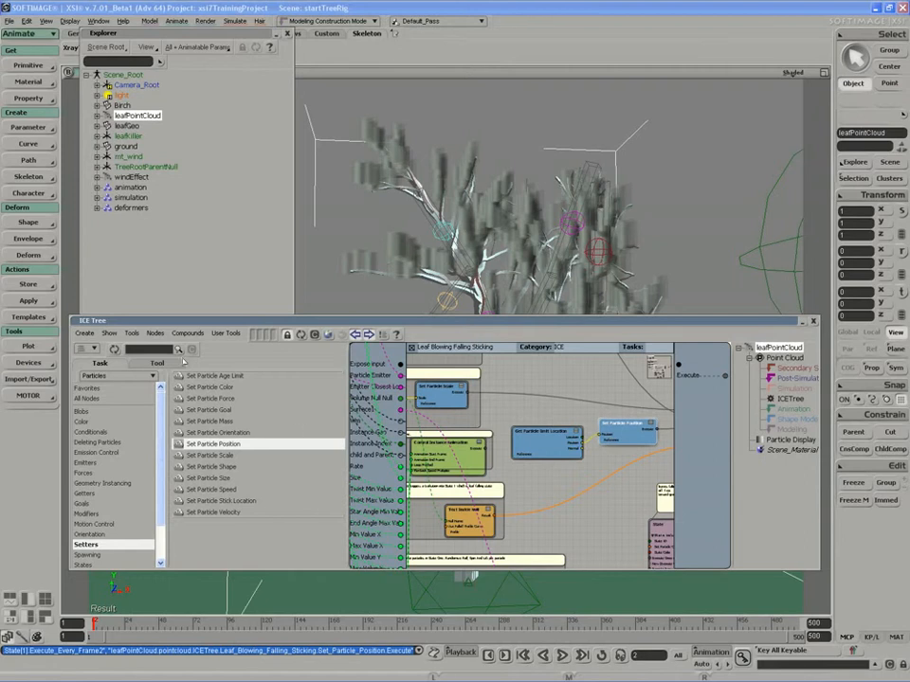
Find the Group Comment node and add it around the Get Particle Emit Location and Set Particle Position nodes.
left_click(147, 349)
type("commen")
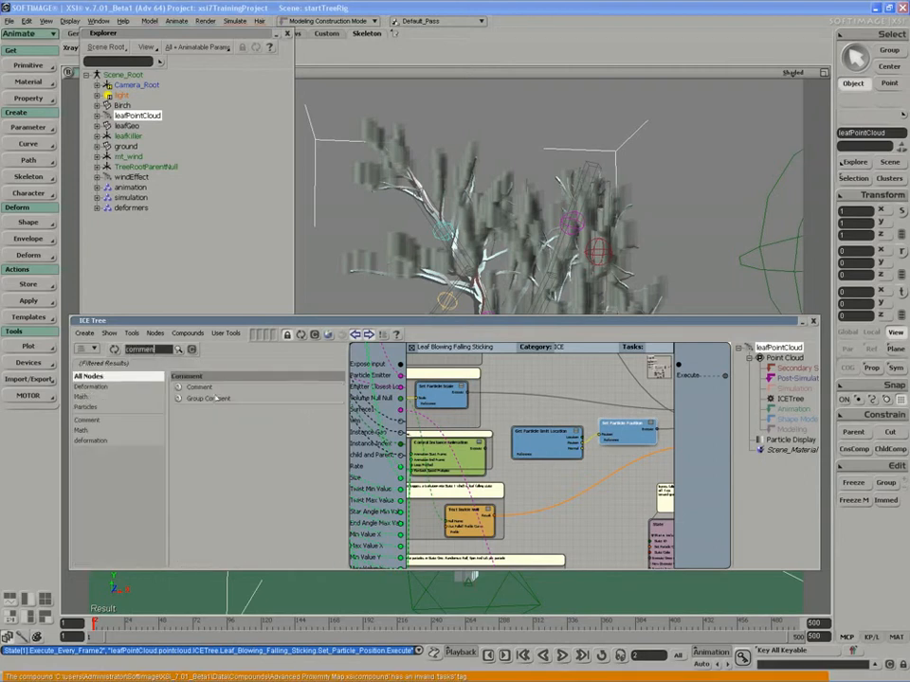
left_click_drag(216, 398, 662, 465)
Set the group comment's text to "gets and sets the emit location at the end of state evaluation" and close its properties.
double_click(567, 400)
key("ctrl+a")
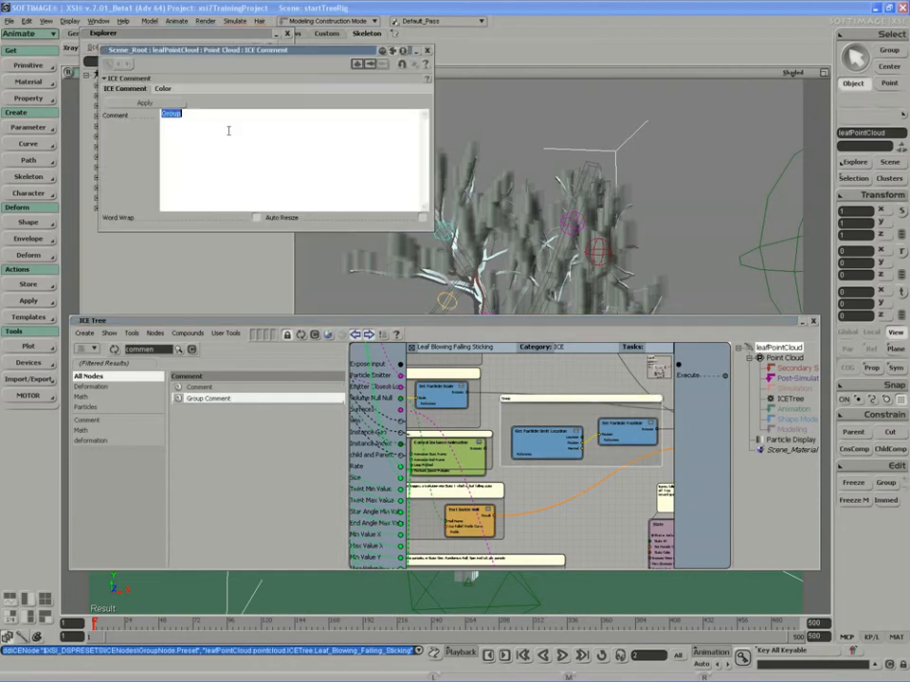
type("gesta nd s")
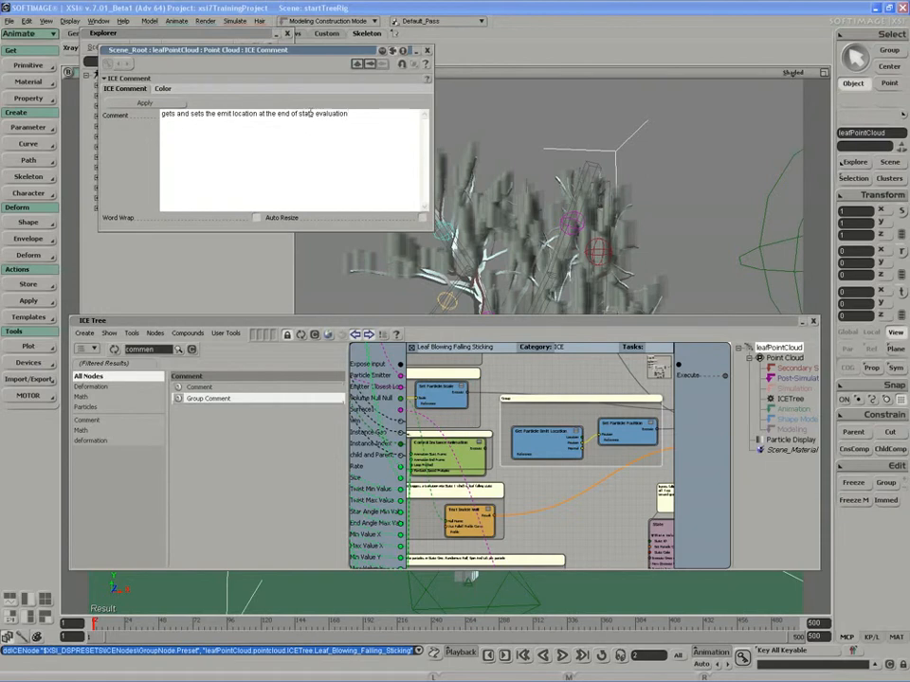
left_click(427, 51)
Close the Leaf Blowing Falling Sticking compound, collapse the ICE Tree window and play the simulation from the start.
key("z")
middle_click(574, 451)
right_click_drag(575, 451, 486, 468)
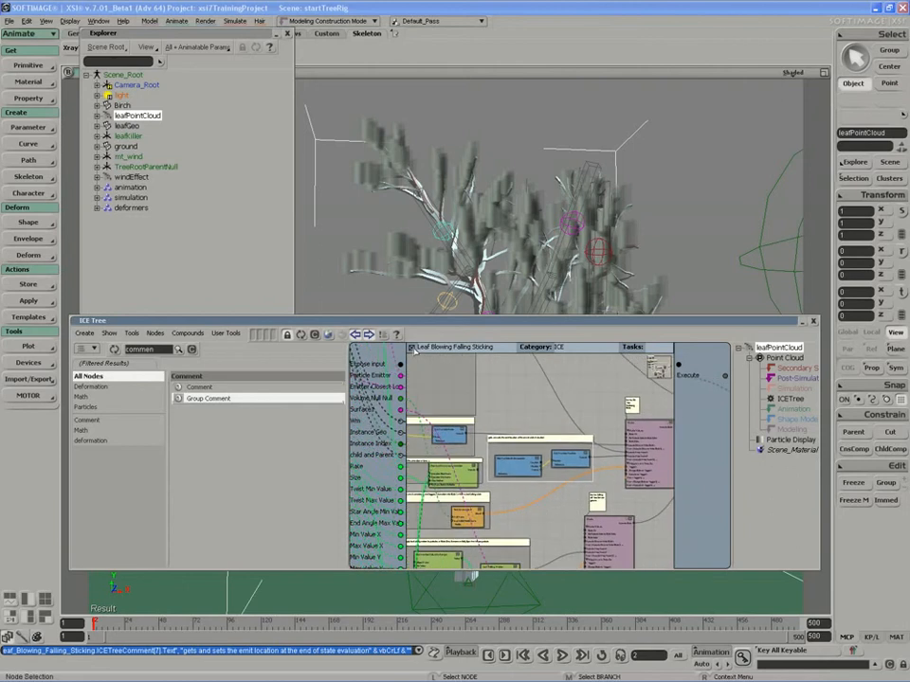
left_click(411, 348)
double_click(414, 322)
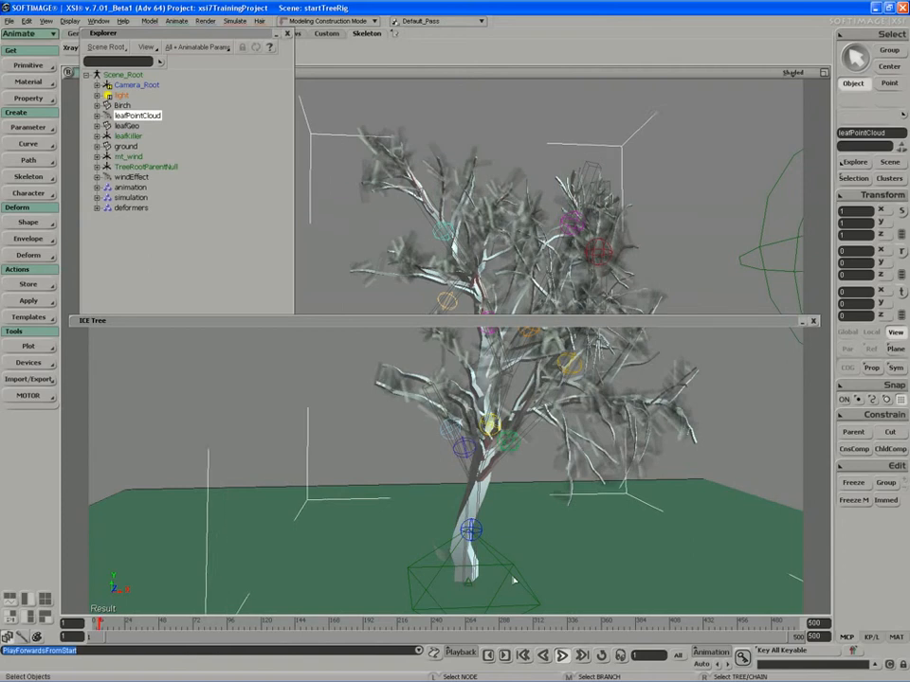
Raise and lower the mt_wind null during playback, leaving it at a local Y position of about 0.8.
left_click(513, 580)
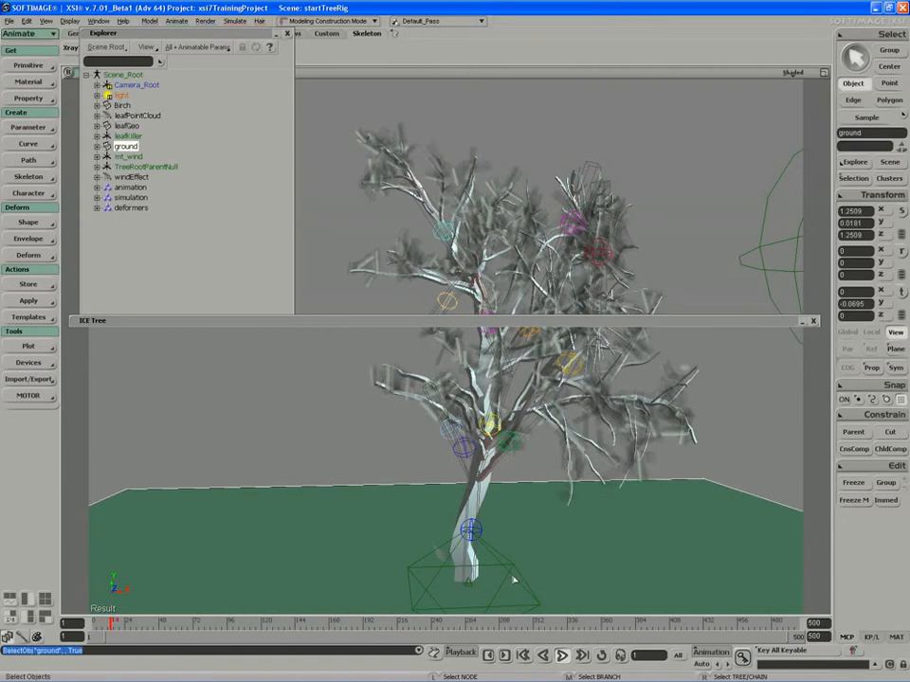
left_click(471, 530)
key("v")
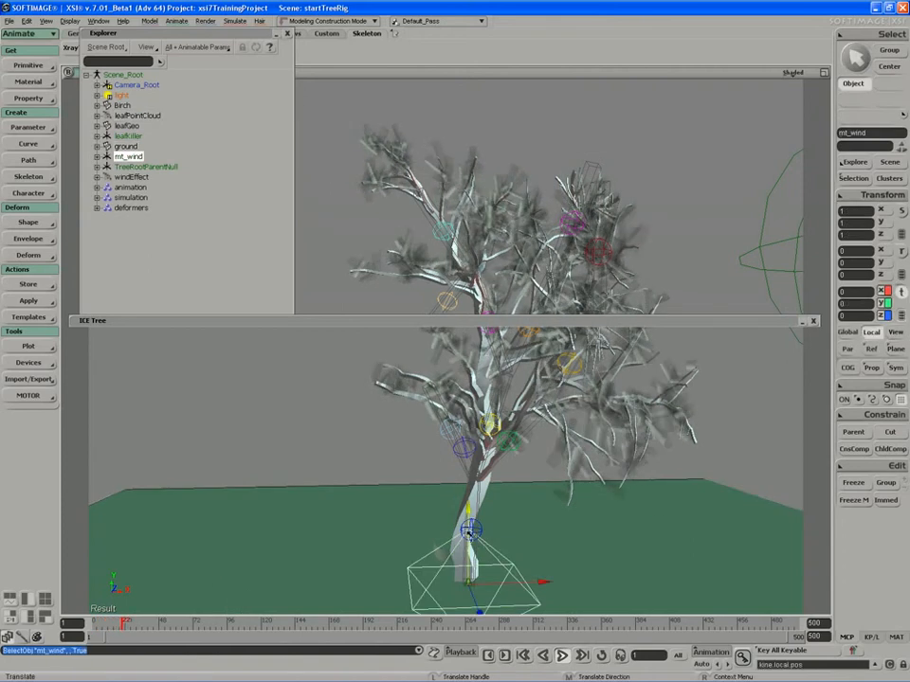
left_click_drag(471, 533, 462, 444)
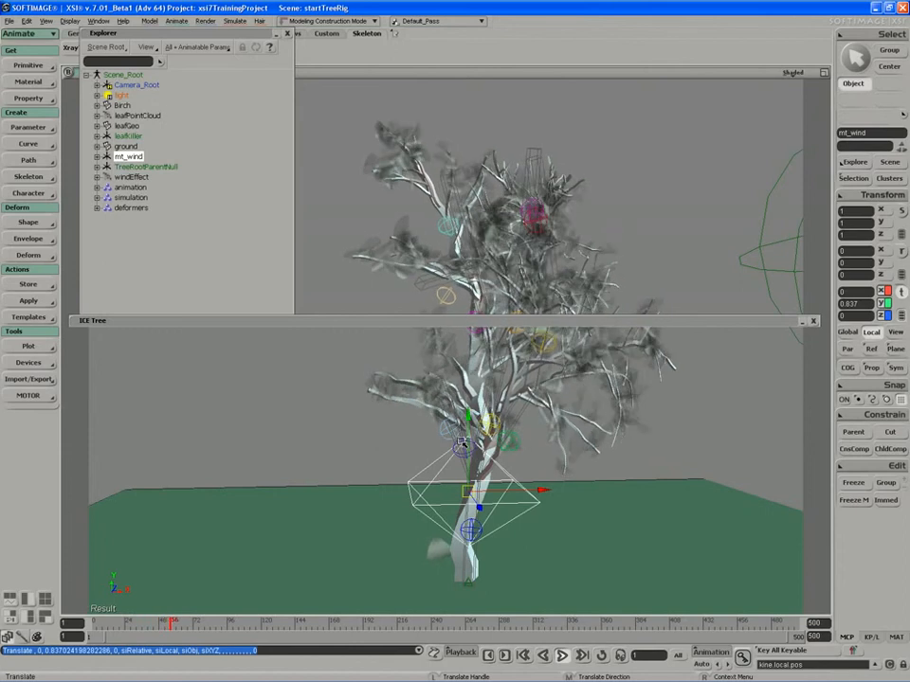
left_click_drag(461, 444, 473, 337)
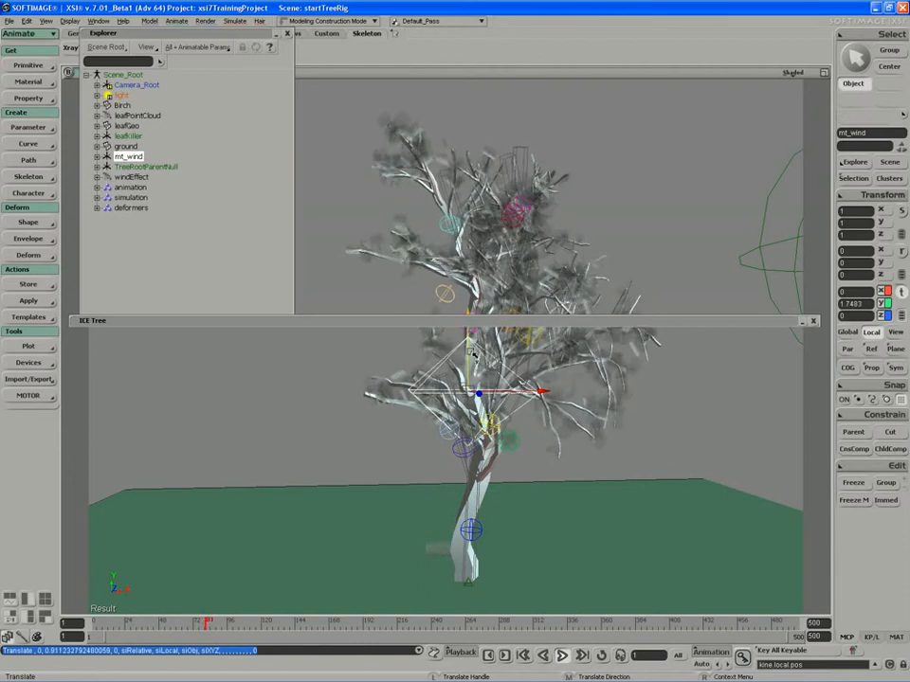
left_click_drag(471, 337, 474, 458)
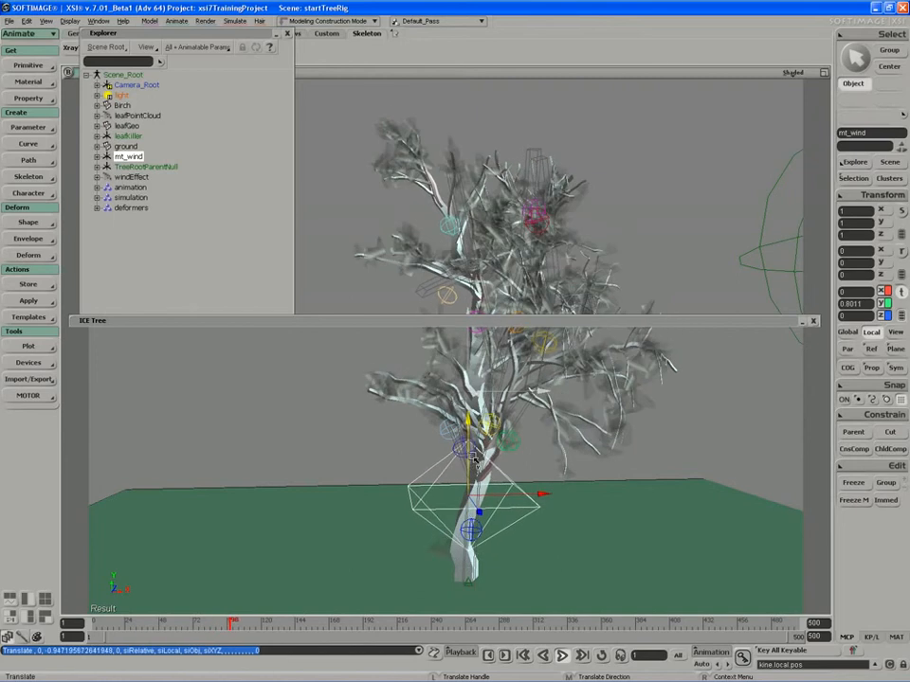
Move the leafKiller sphere through the treetop during playback and leave it above the tree at about X 3.08, Y 4.72.
scroll(564, 502, "down", 2)
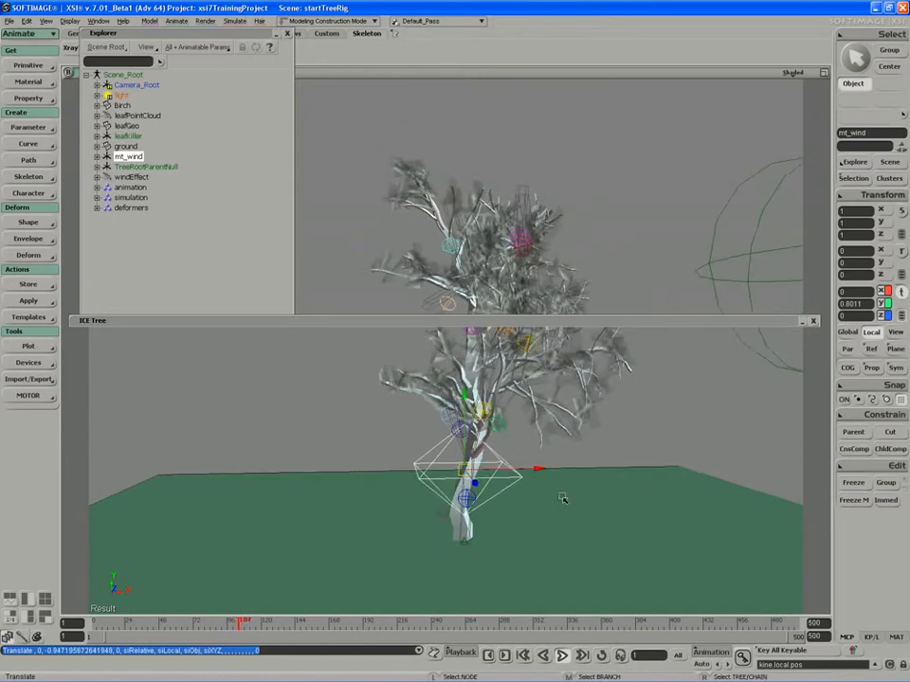
key("s")
left_click_drag(565, 496, 486, 513)
key("space")
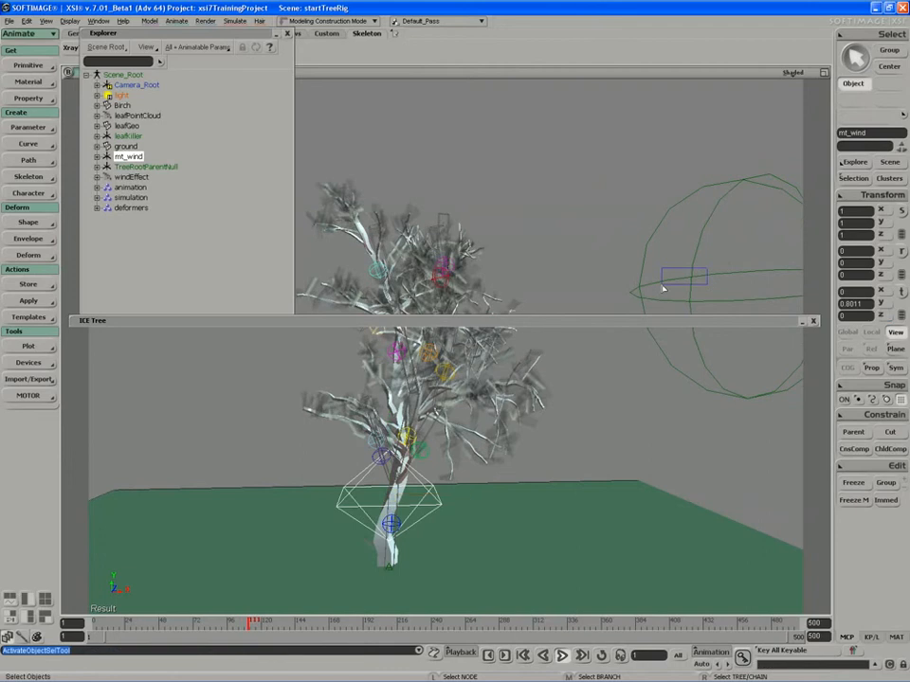
left_click(661, 287)
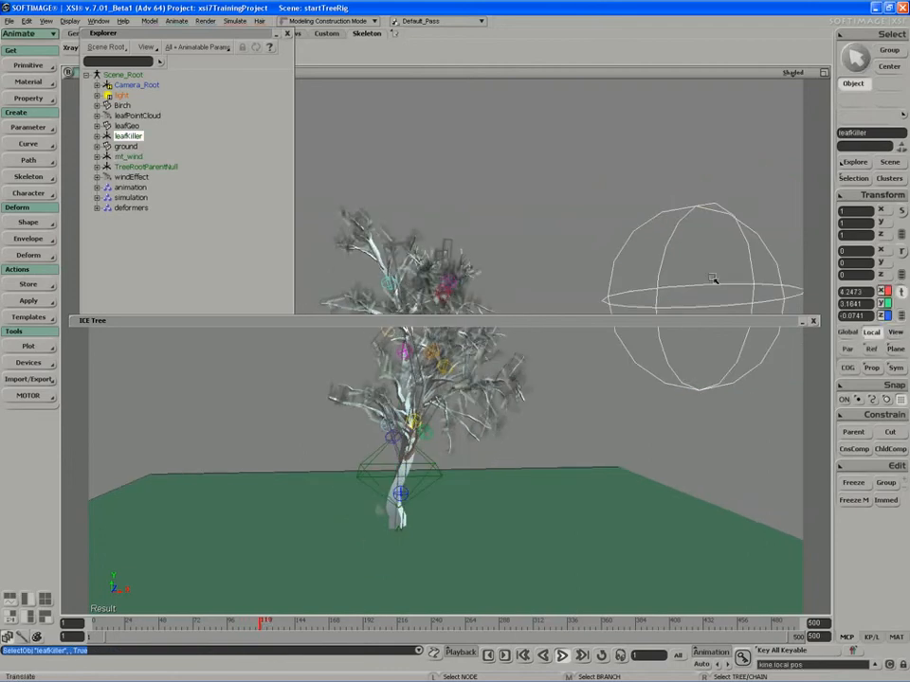
key("v")
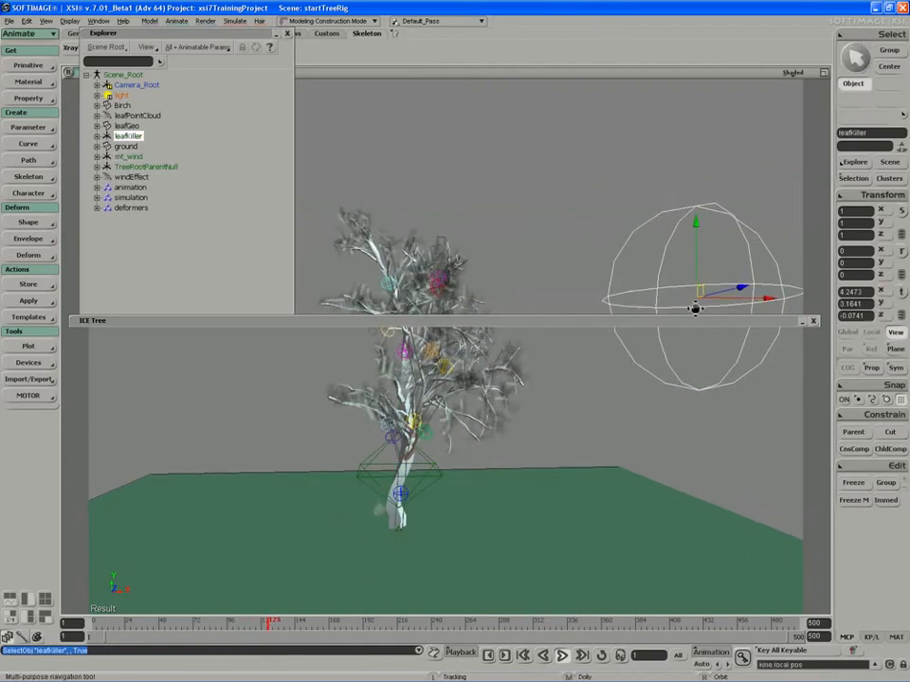
key("s")
left_click_drag(749, 254, 679, 356)
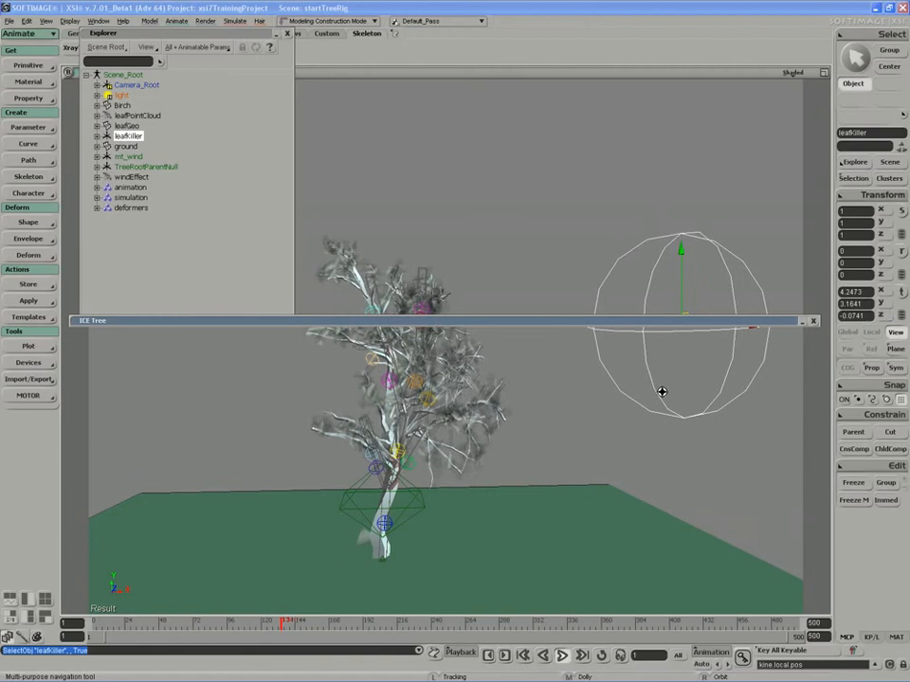
key("s")
right_click_drag(679, 407, 669, 433)
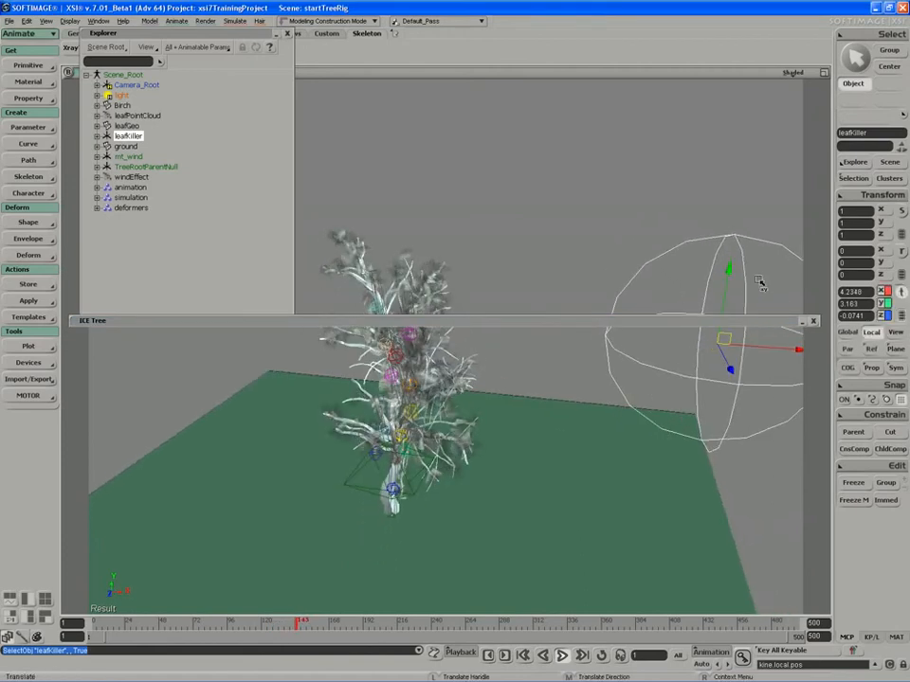
left_click_drag(760, 282, 688, 159)
key("s")
right_click_drag(427, 236, 441, 217)
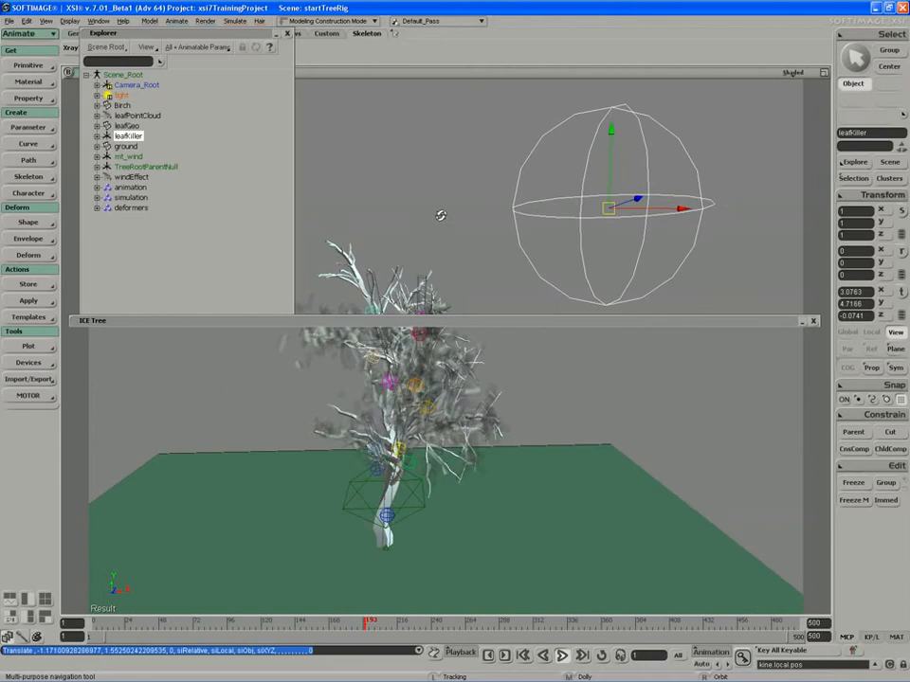
key("v")
key("space")
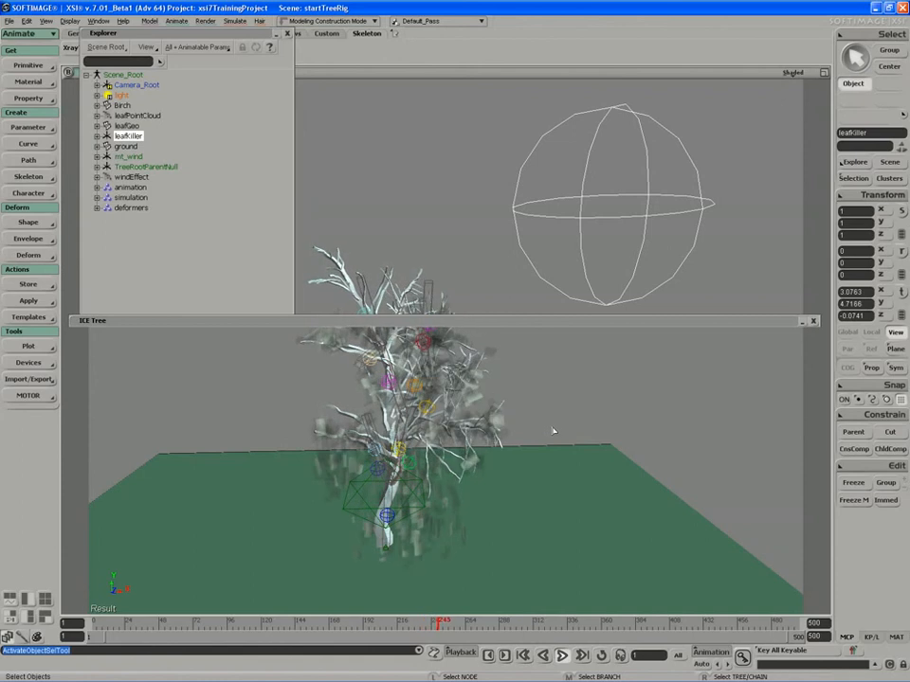
Switch the viewport's display mode to Textured Decal and view the leaves falling around the trunk.
left_click(815, 72)
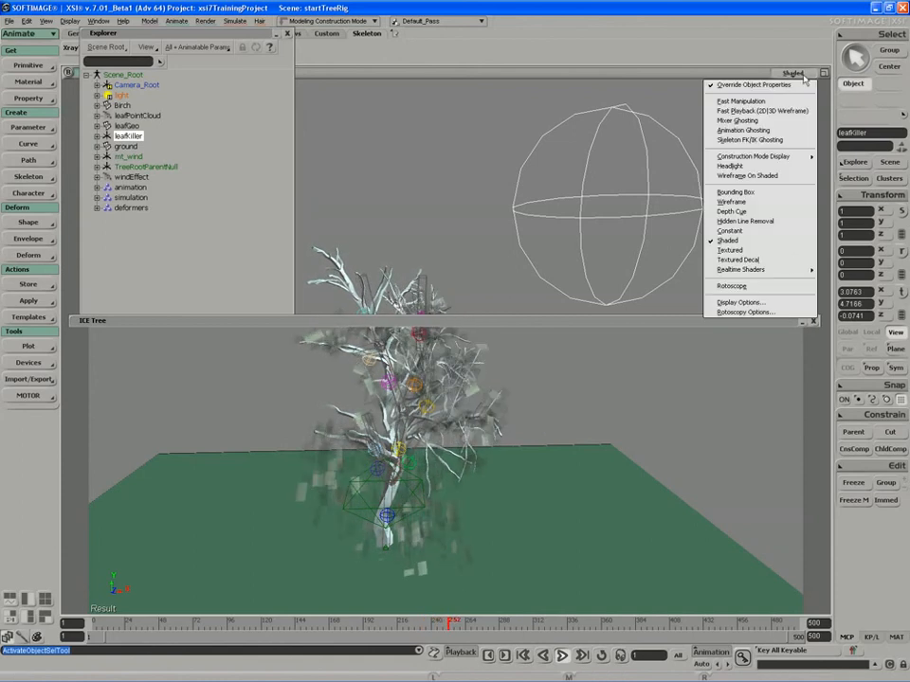
left_click(760, 261)
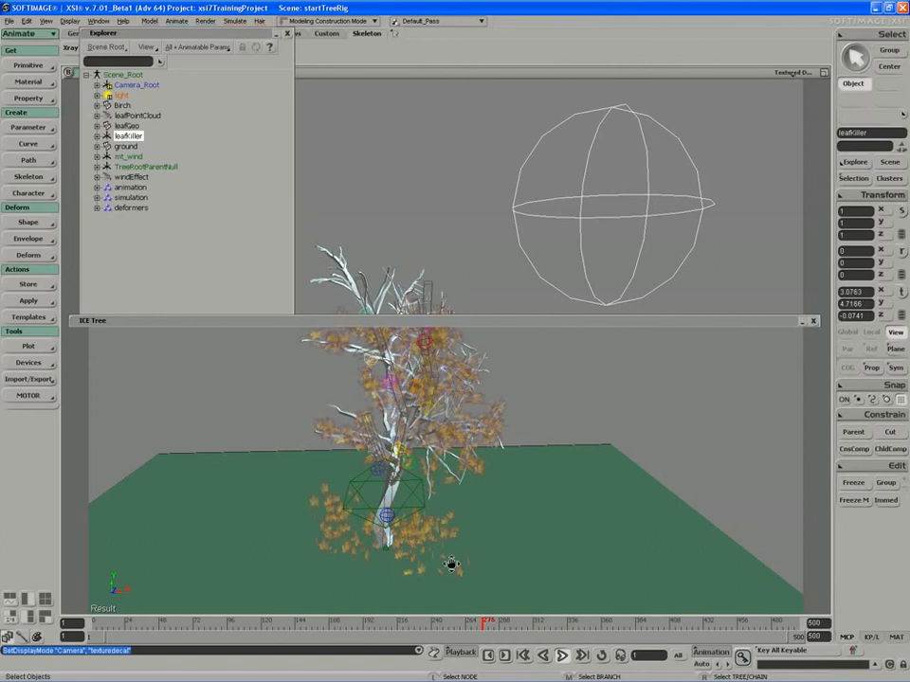
middle_click_drag(451, 508, 466, 518)
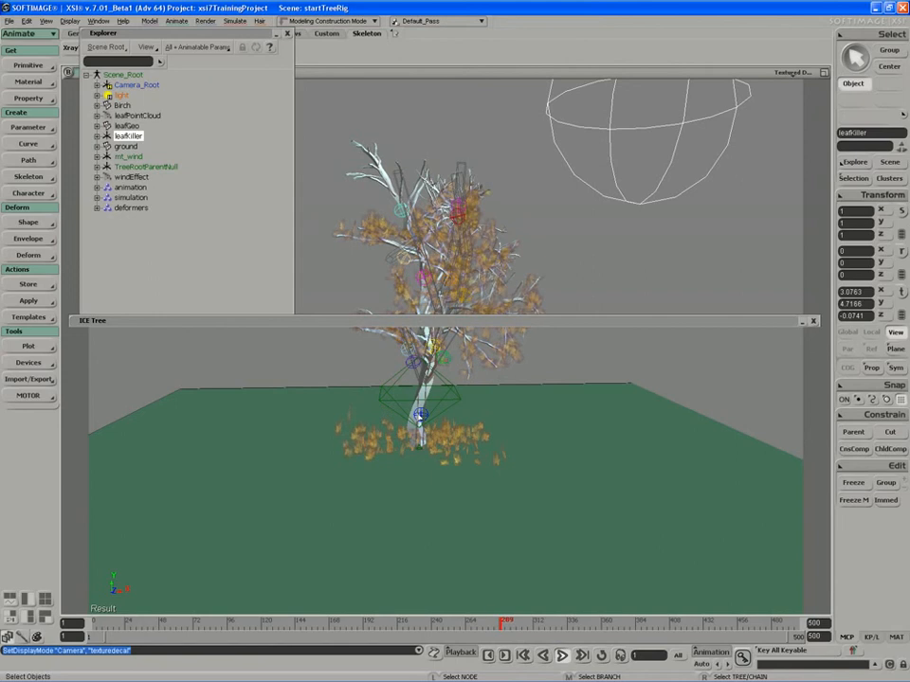
key("s")
left_click_drag(394, 412, 396, 419)
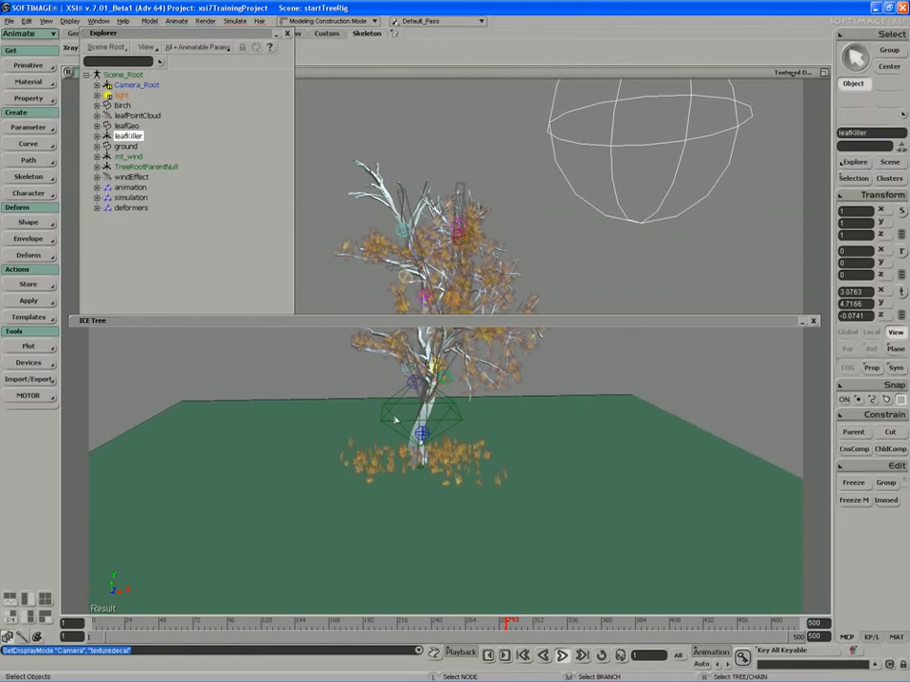
key("s")
right_click_drag(412, 447, 393, 449)
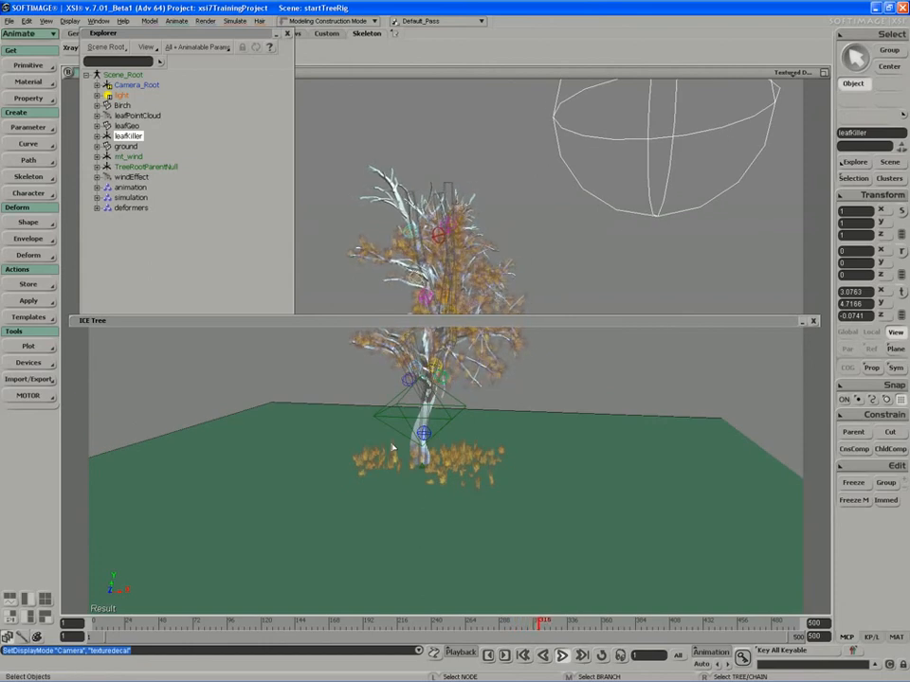
Stop the playback at frame 322 and close the collapsed ICE Tree window, leaving nothing selected.
key("Escape")
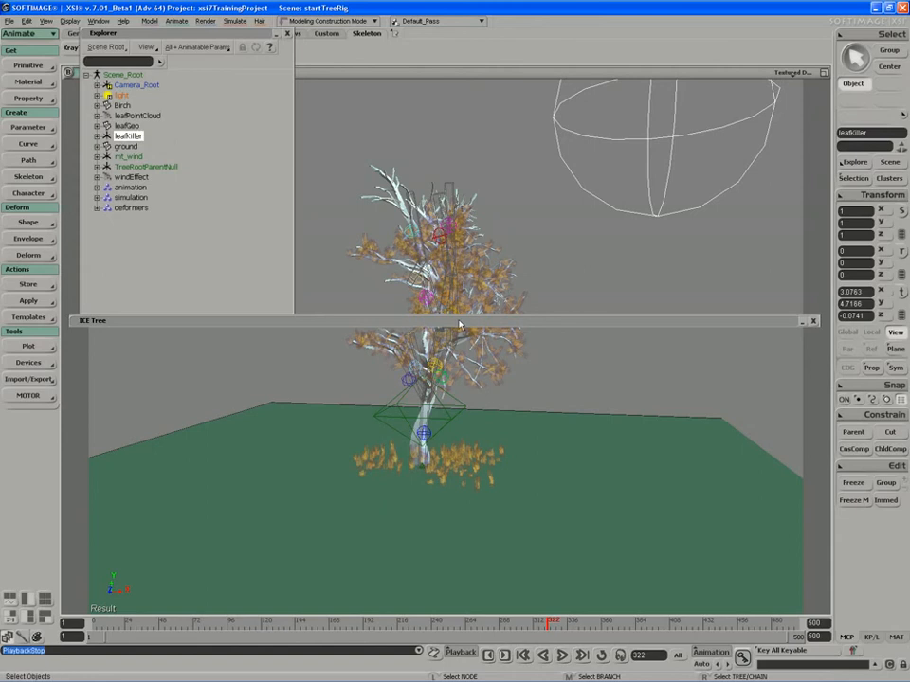
left_click_drag(460, 325, 455, 510)
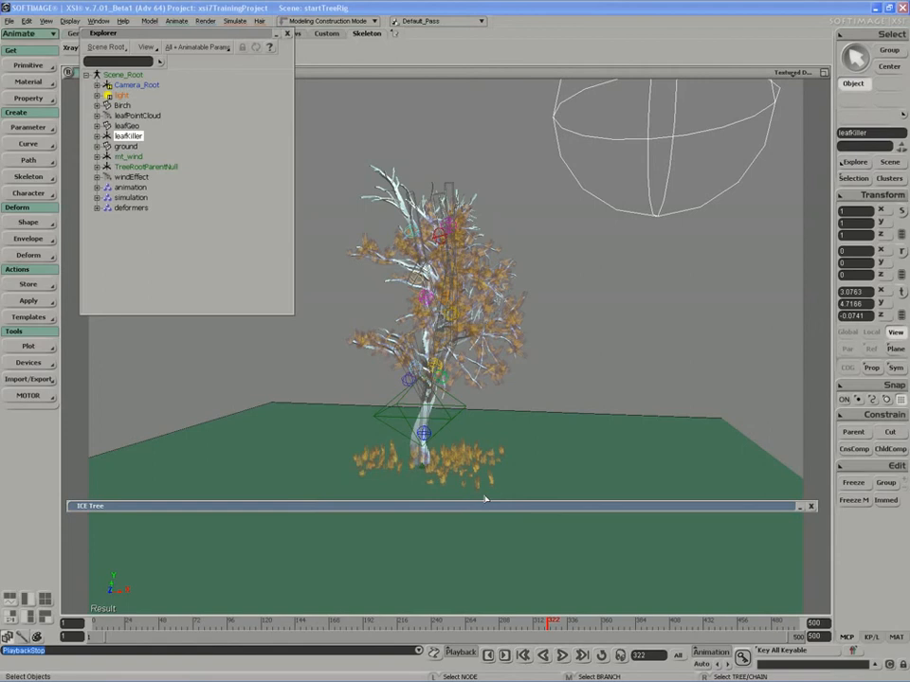
left_click_drag(683, 324, 652, 305)
left_click_drag(762, 509, 738, 518)
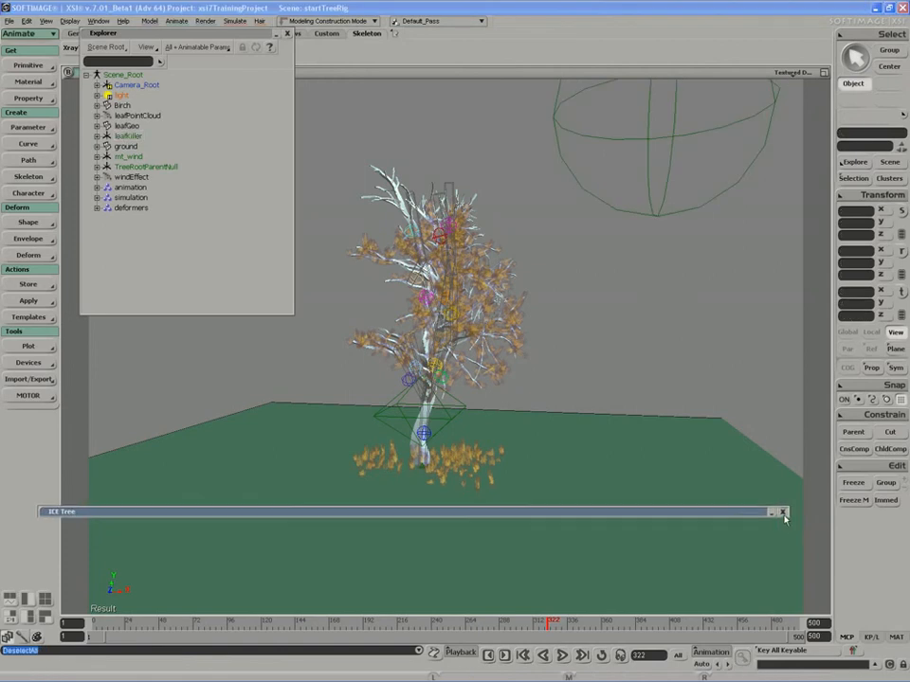
left_click(783, 513)
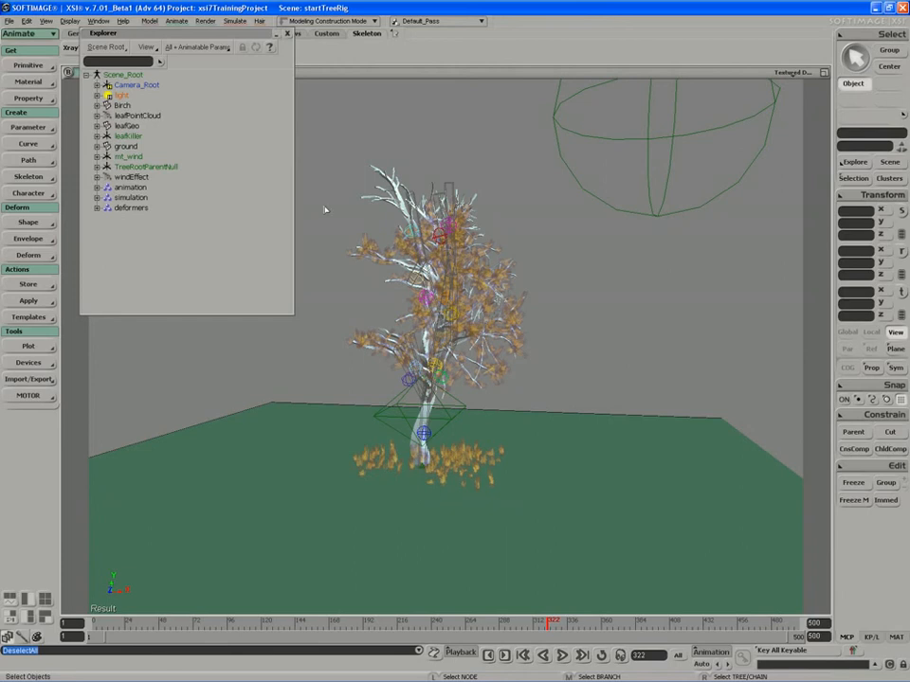
Lower the leafKiller sphere to the side of the tree, at about X 2.71, Y 2.91.
key("s")
left_click_drag(466, 357, 473, 359)
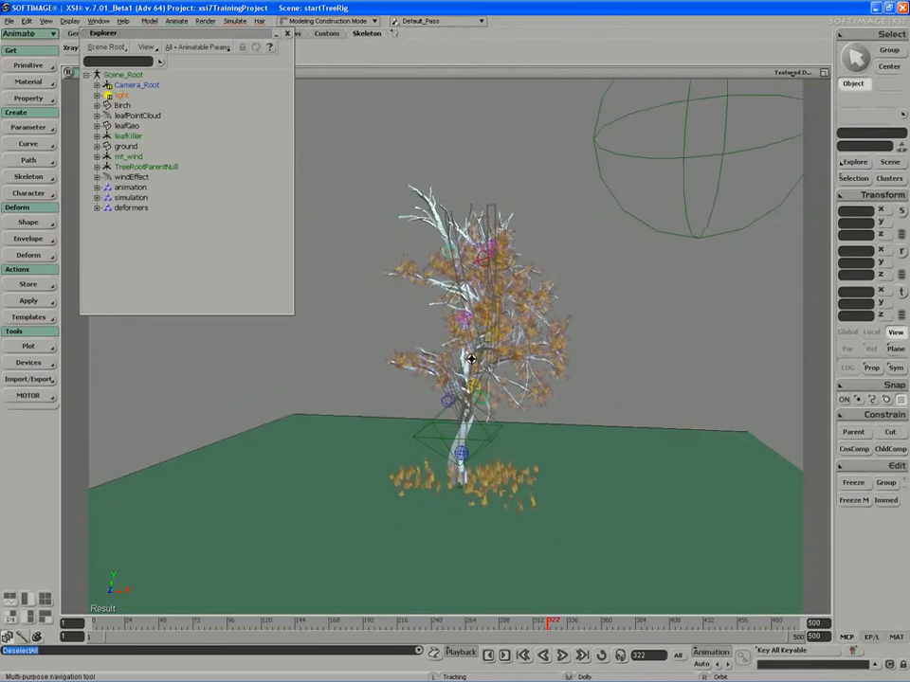
right_click_drag(473, 359, 637, 269)
key("space")
left_click(638, 260)
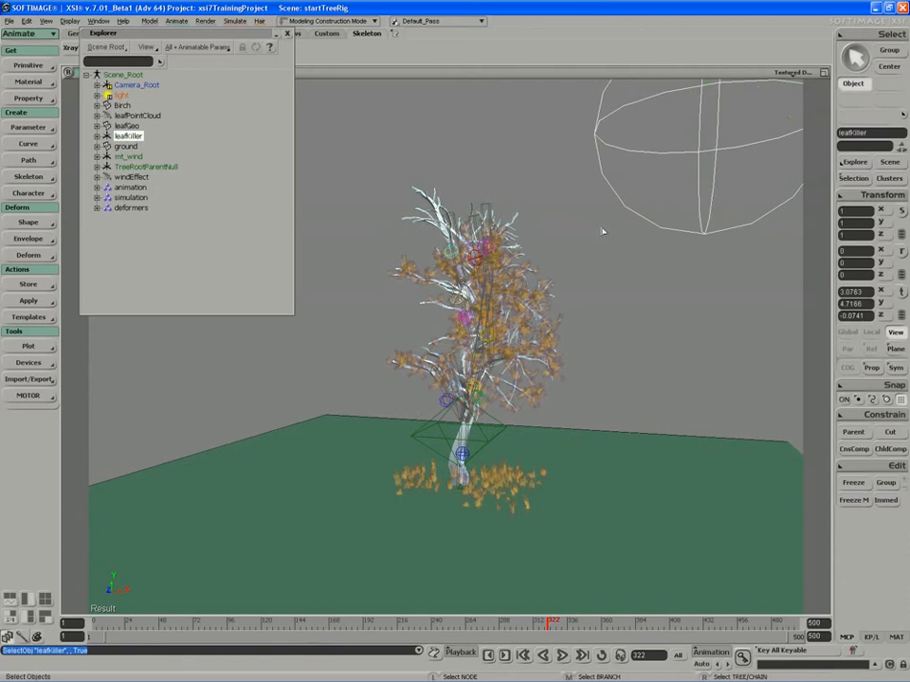
key("v")
key("f")
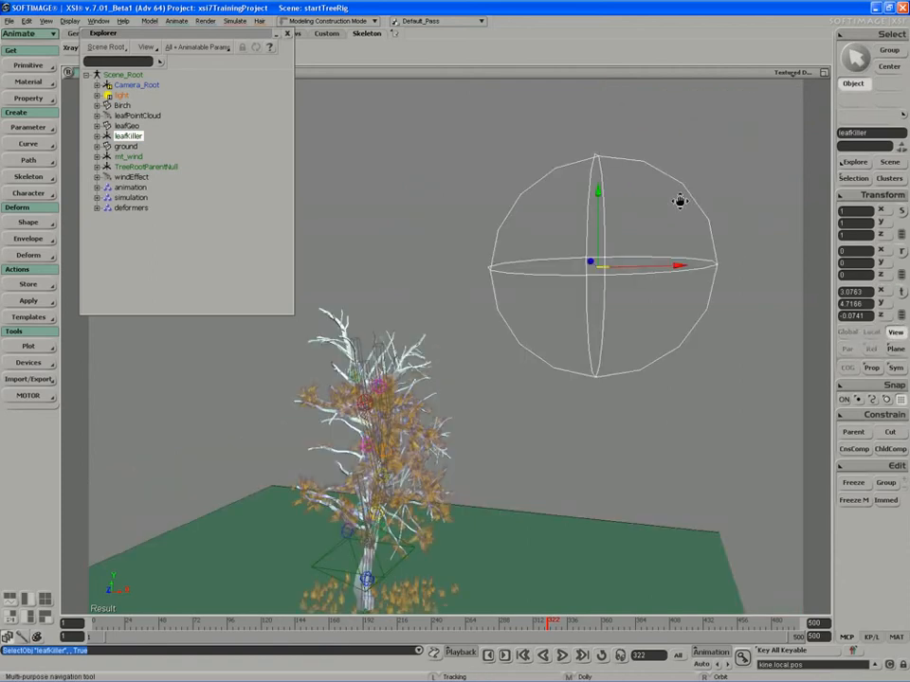
left_click_drag(630, 318, 618, 363)
key("s")
middle_click_drag(615, 357, 571, 388)
left_click_drag(571, 388, 618, 364)
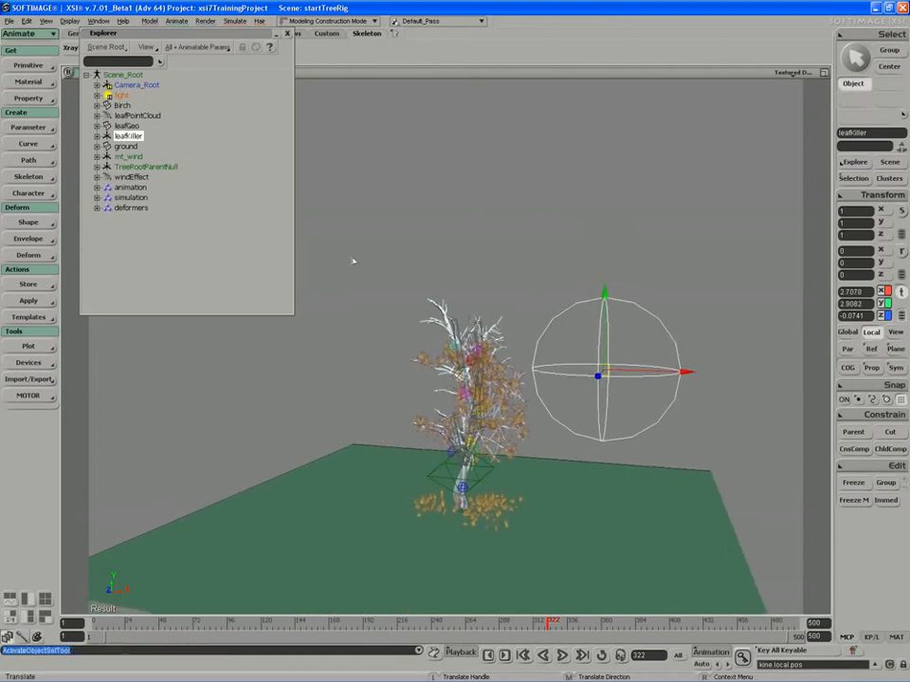
Deselect the leafKiller and create a new, non-referenced model named treeSimulationModel.
key("space")
left_click(384, 268)
key("1")
left_click(29, 192)
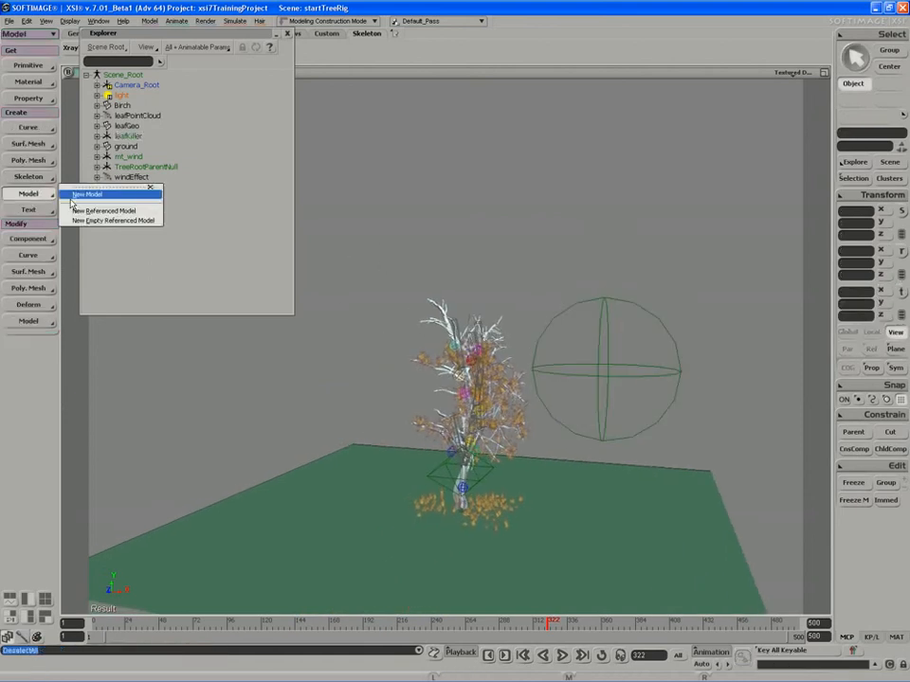
left_click(85, 189)
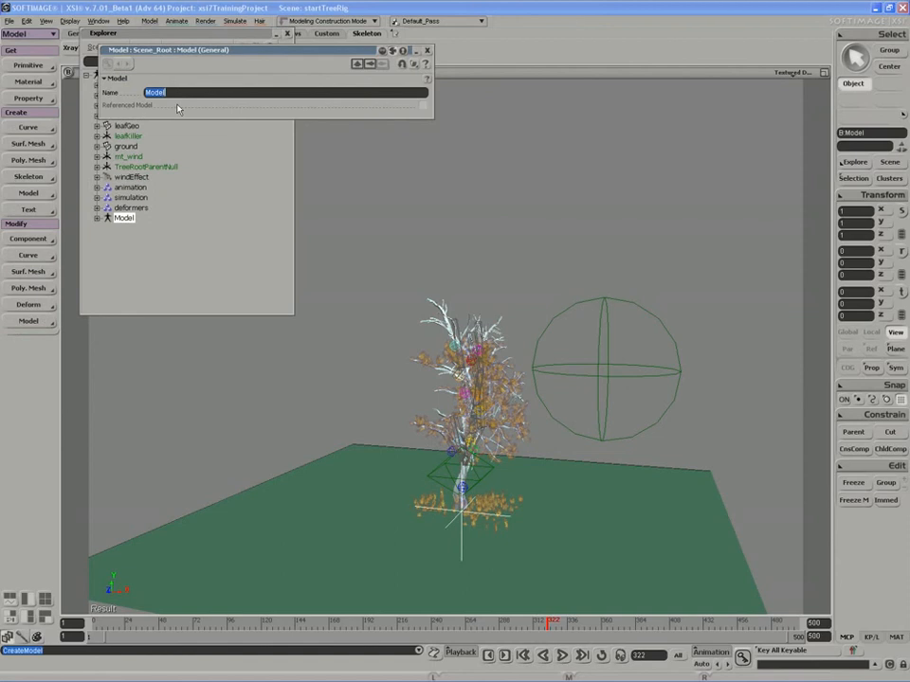
type("tree")
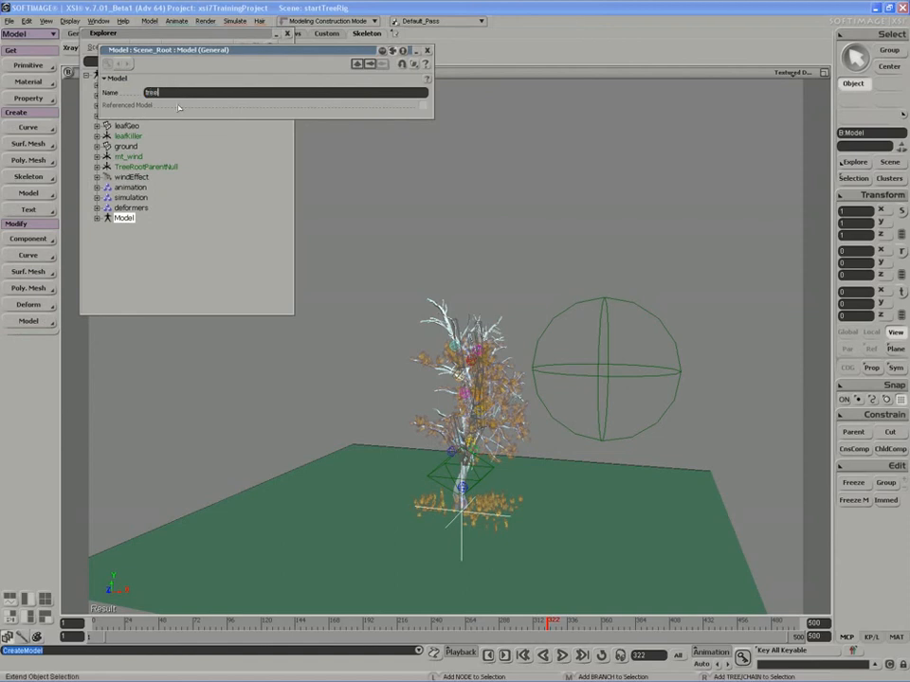
type("B")
type("imulatio")
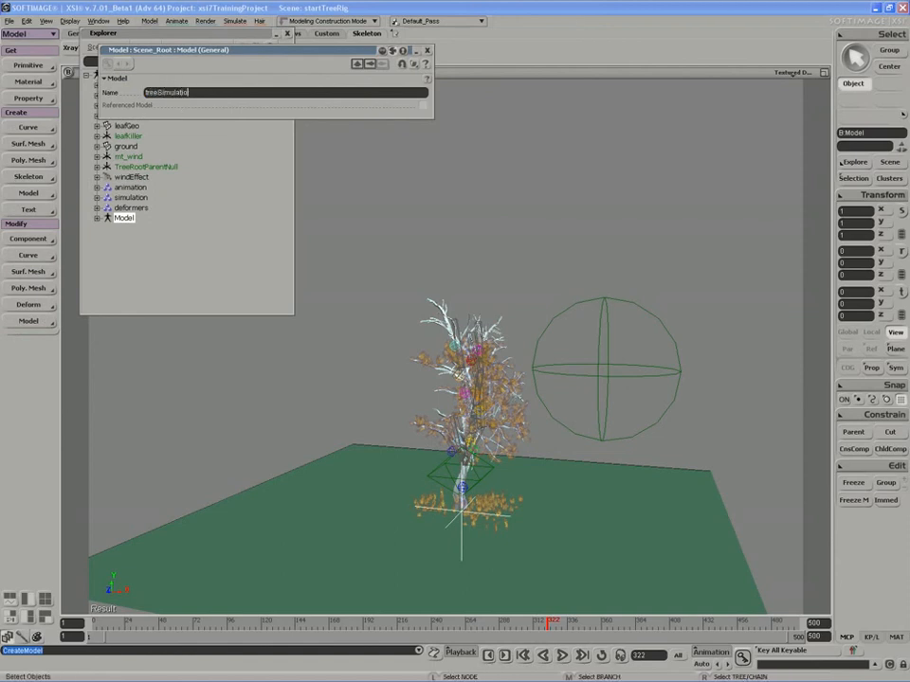
type("nModel")
key("Return")
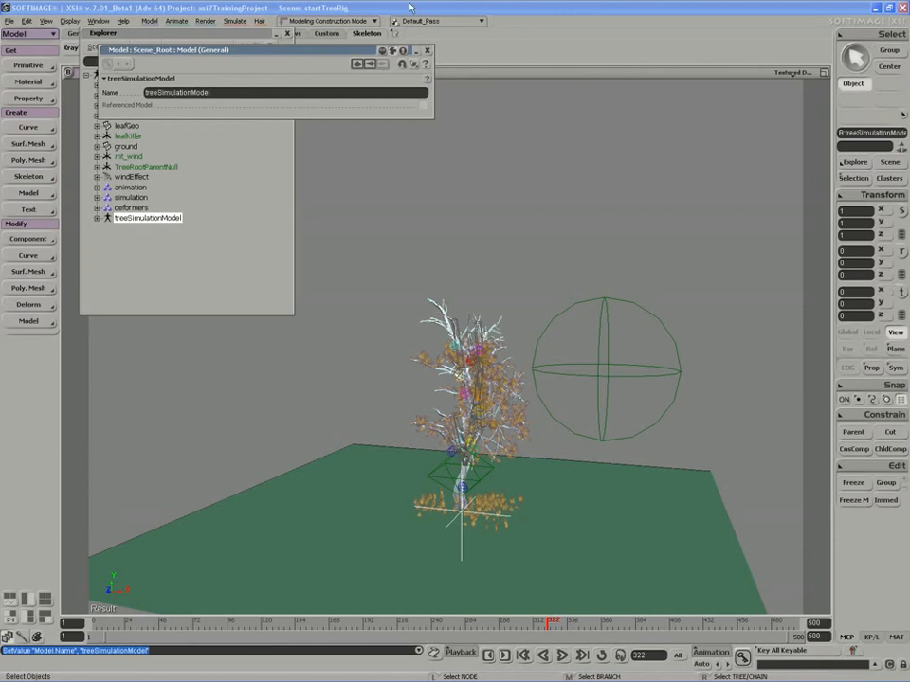
left_click(426, 51)
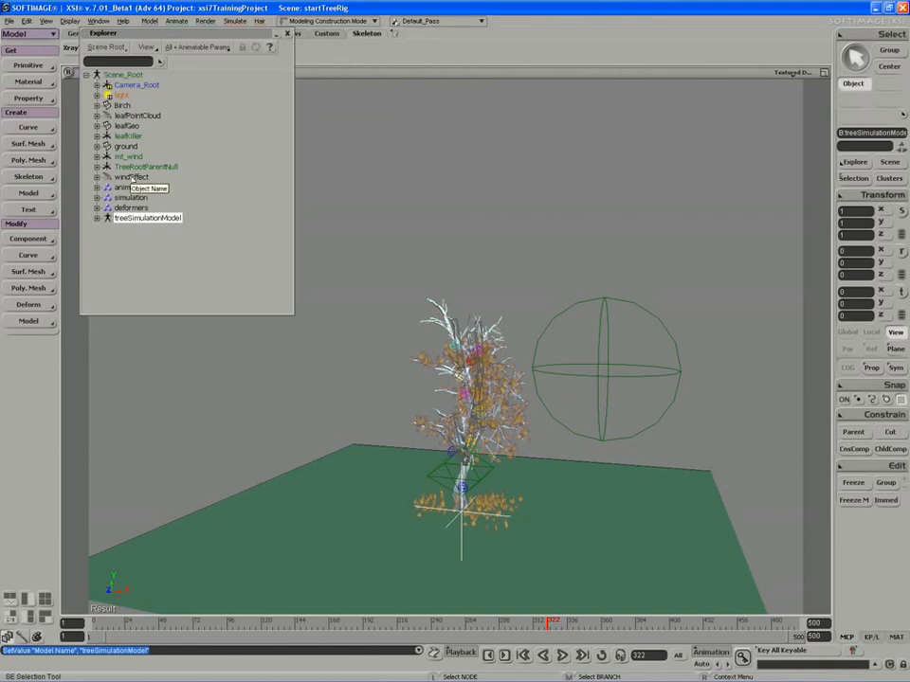
Move all objects from Birch through windEffect, plus the animation, simulation and deformers groups, into treeSimulationModel.
left_click_drag(131, 178, 123, 110)
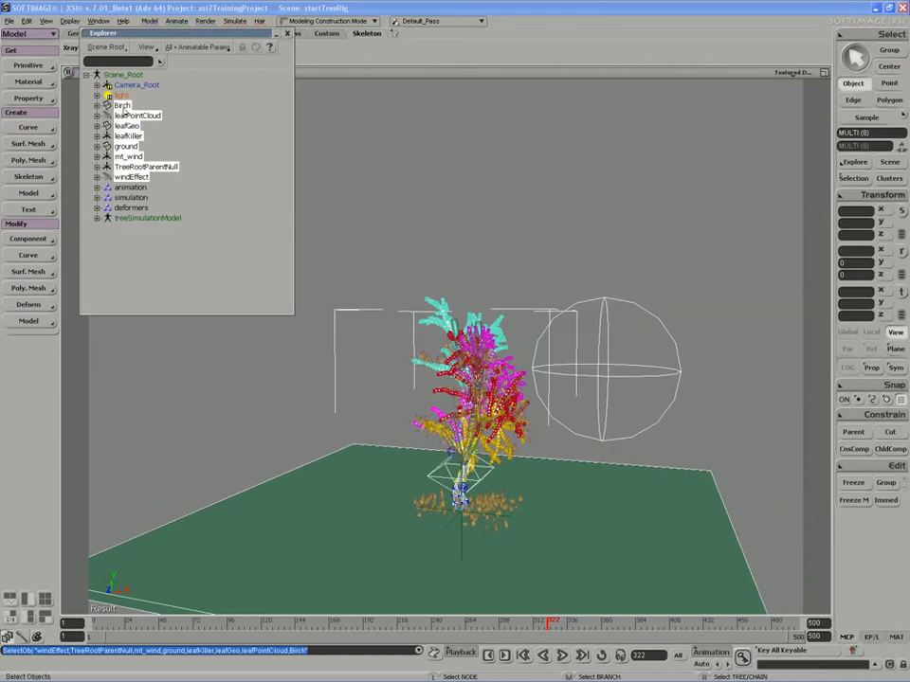
left_click_drag(134, 220, 134, 222)
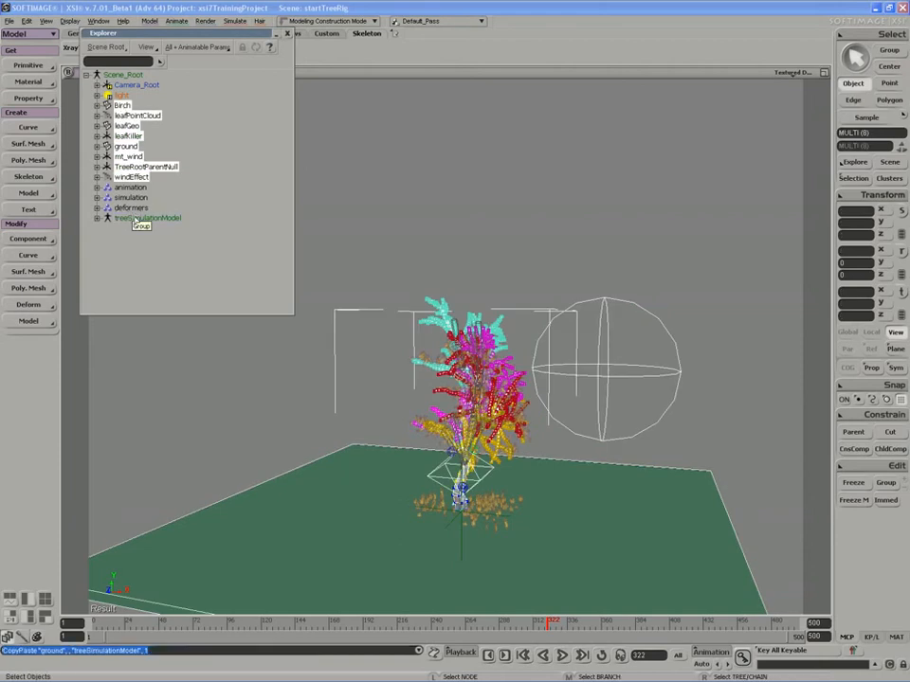
left_click(125, 106)
left_click(124, 125, "shift")
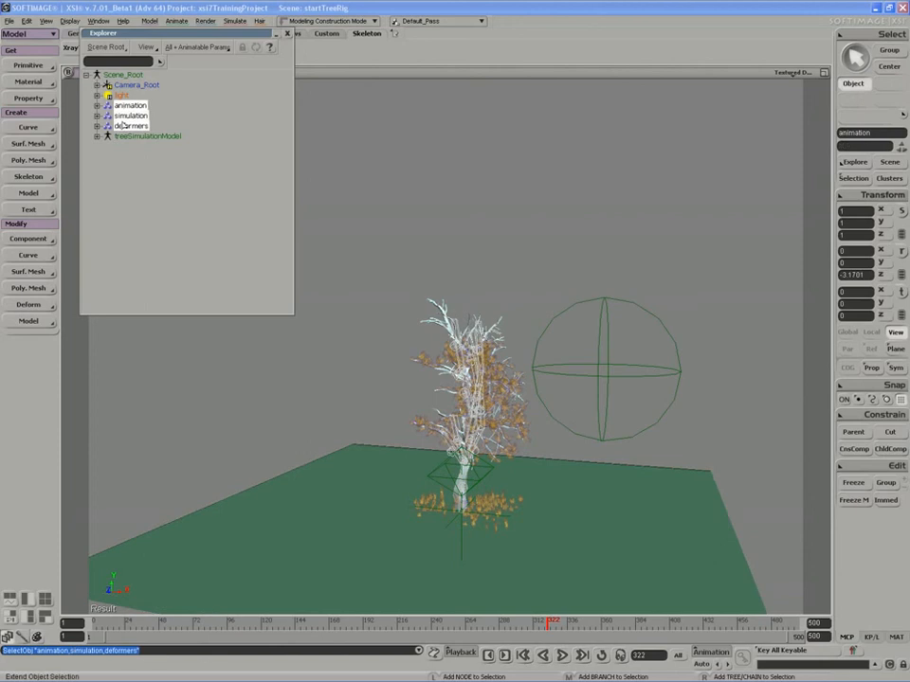
left_click_drag(125, 125, 130, 138)
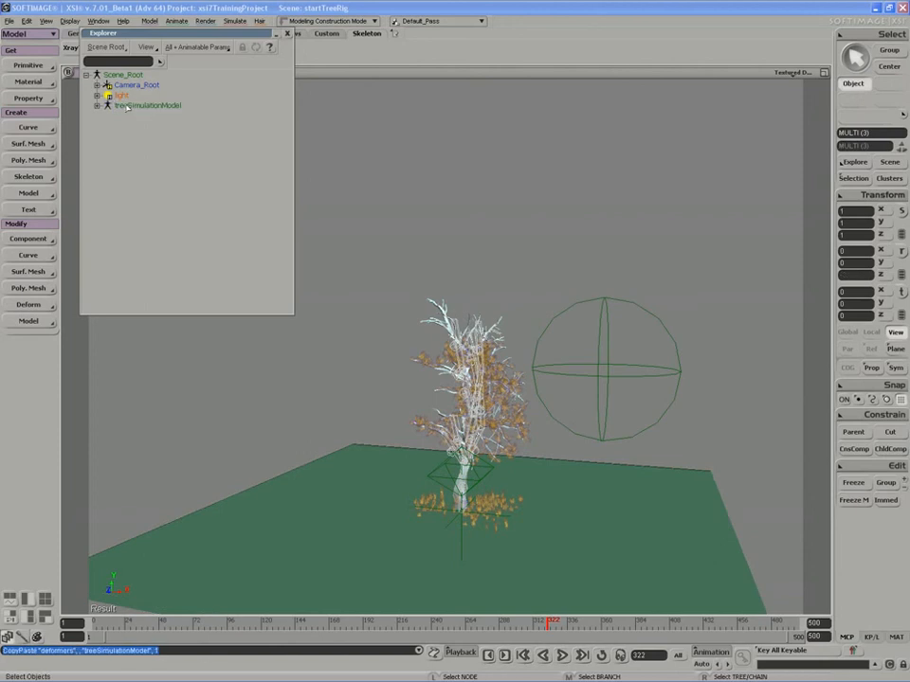
middle_click(127, 106)
right_click(125, 105)
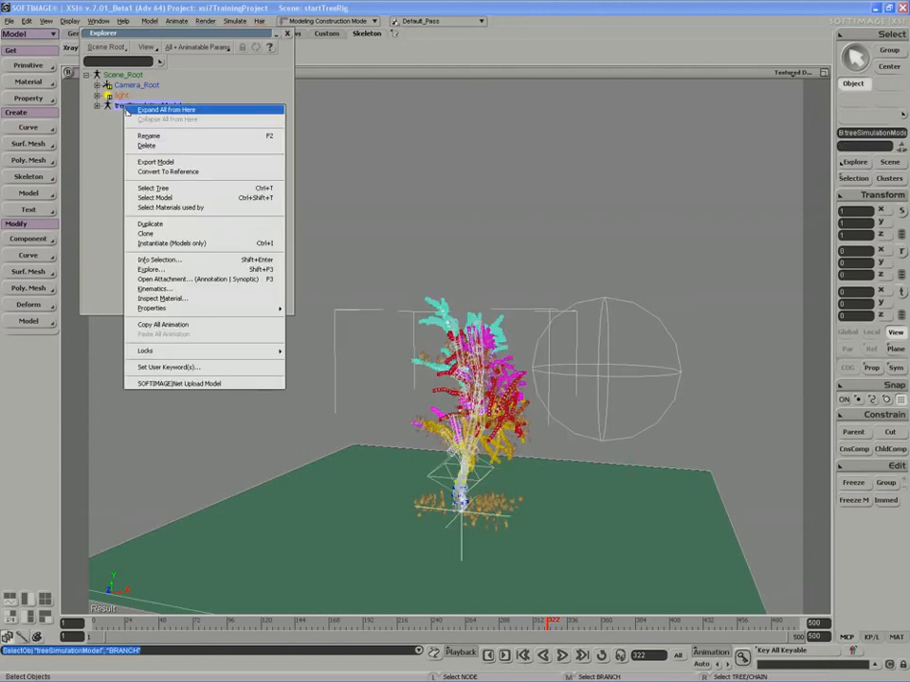
left_click(148, 164)
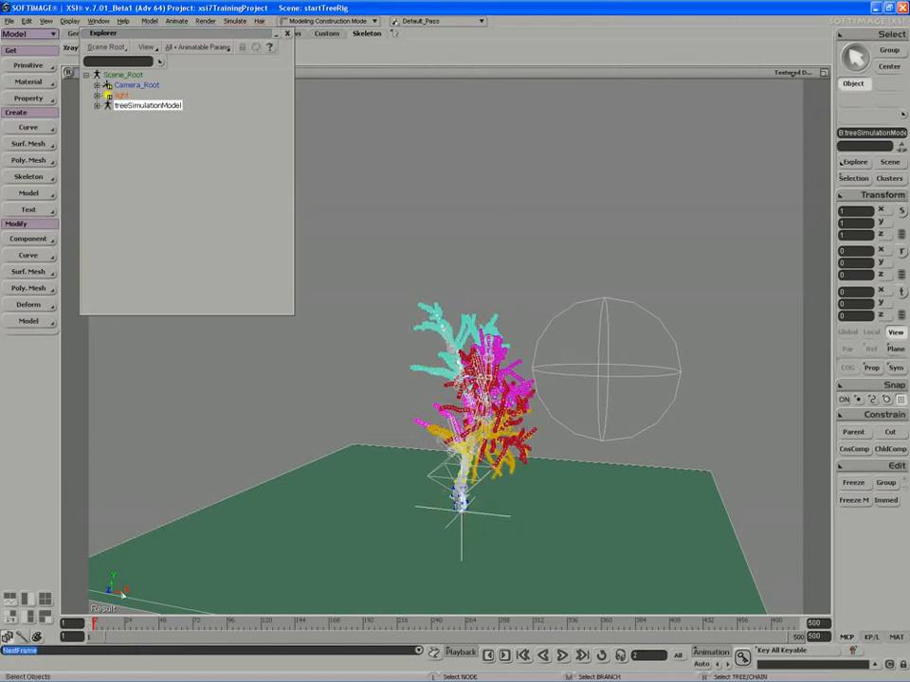
From frame 1, export treeSimulationModel to the project's Models folder as treeSimulationModel.emdl, leaving nothing selected.
left_click(162, 416)
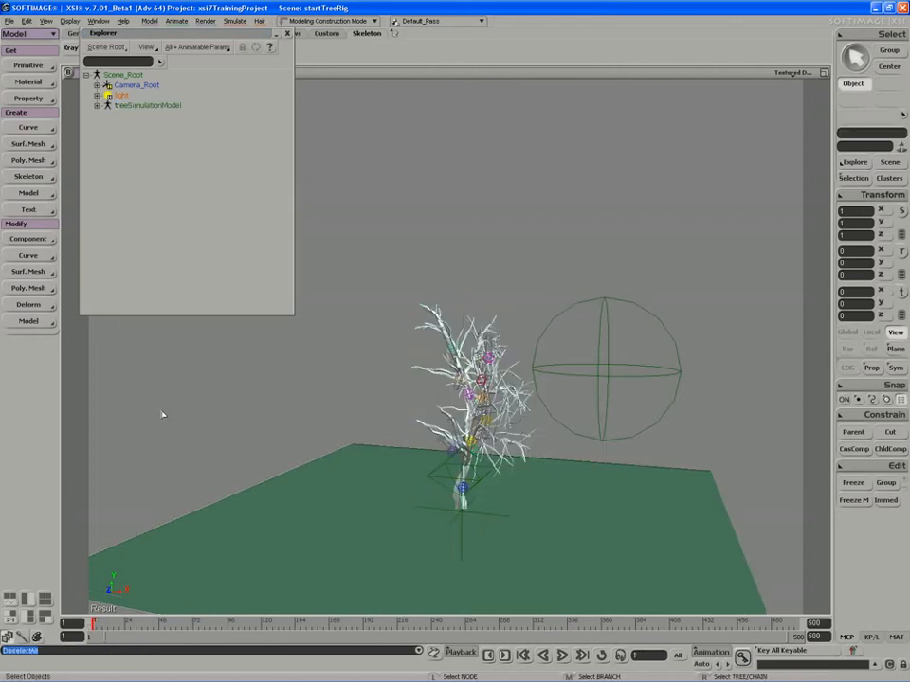
right_click(142, 105)
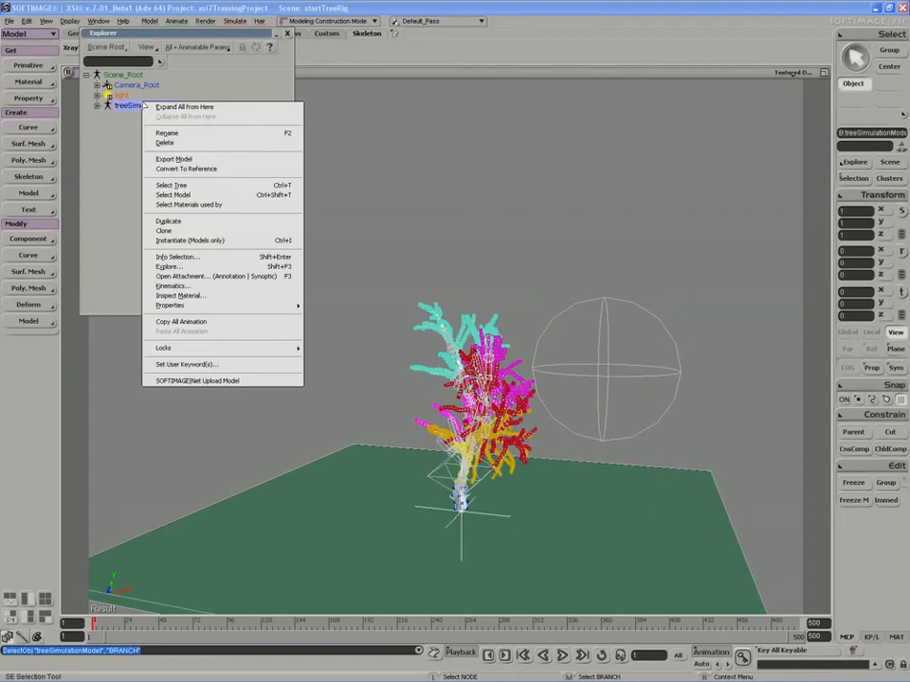
left_click(167, 161)
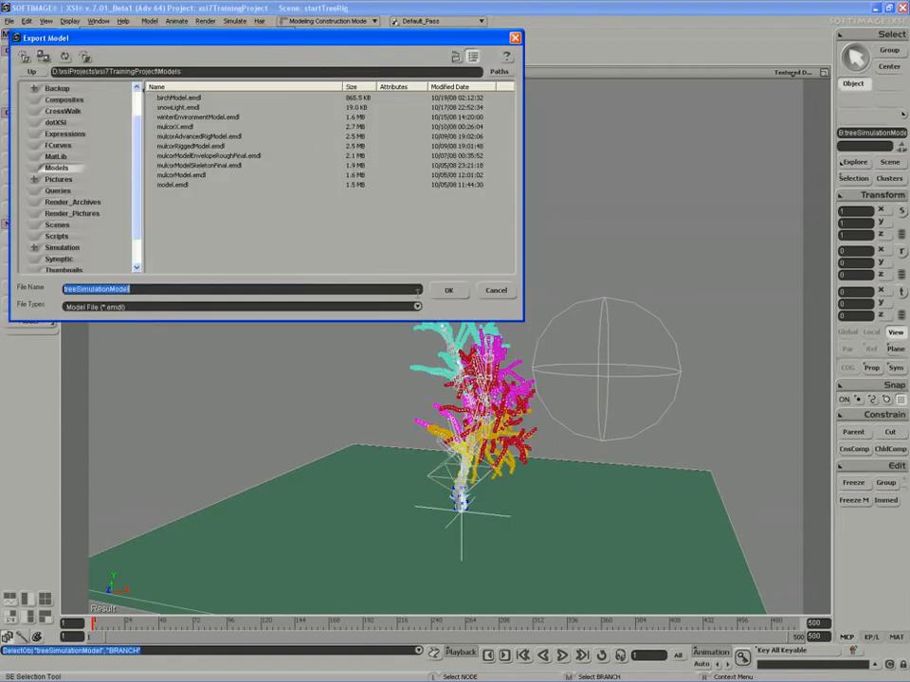
left_click(219, 289)
left_click(451, 294)
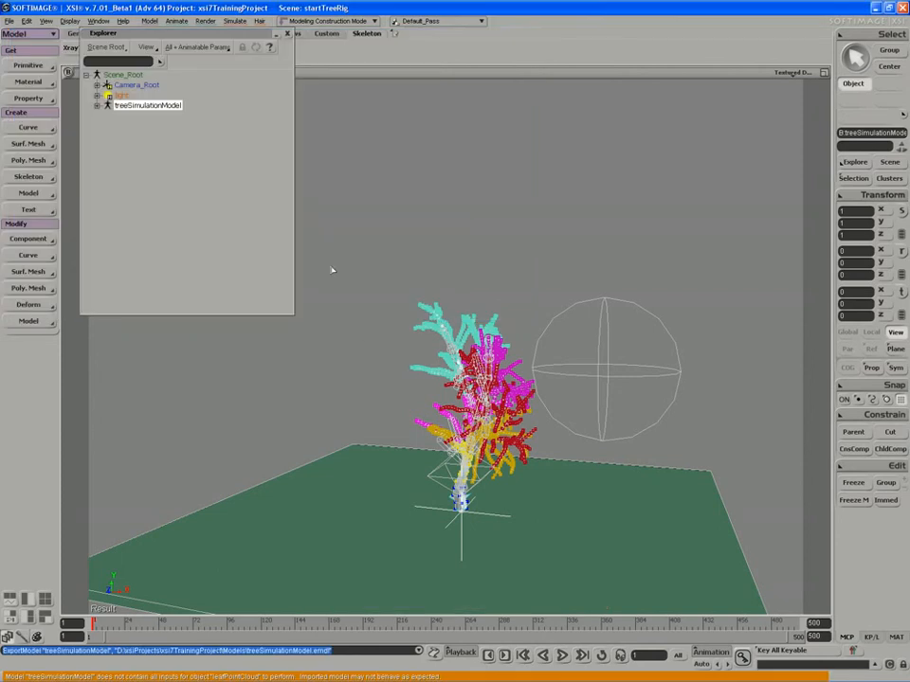
left_click(368, 292)
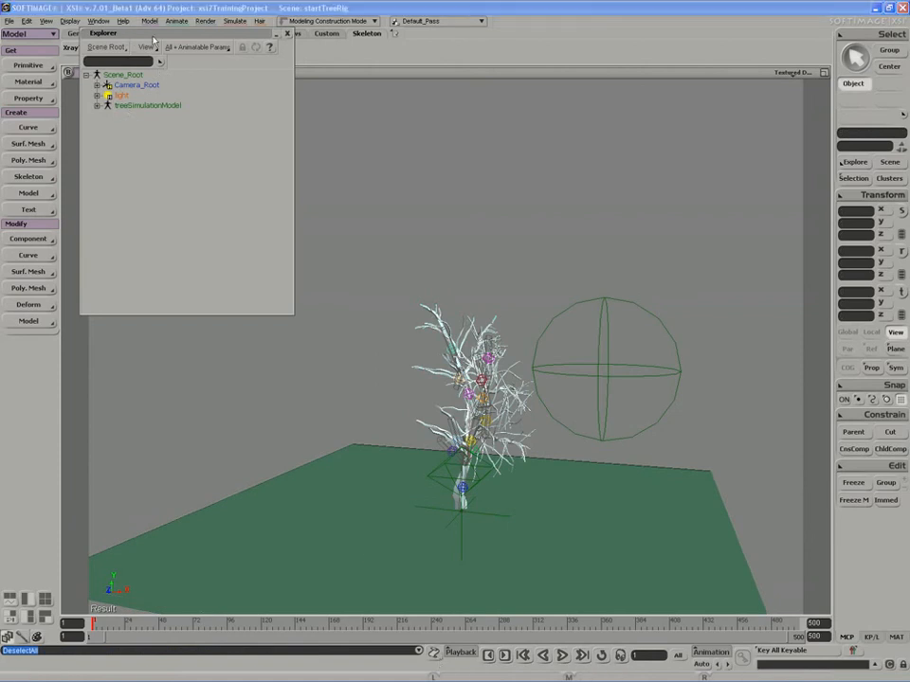
Move the Explorer window lower and inspect the tree rig up close from another angle.
left_click_drag(153, 38, 152, 121)
key("s")
right_click_drag(354, 235, 352, 203)
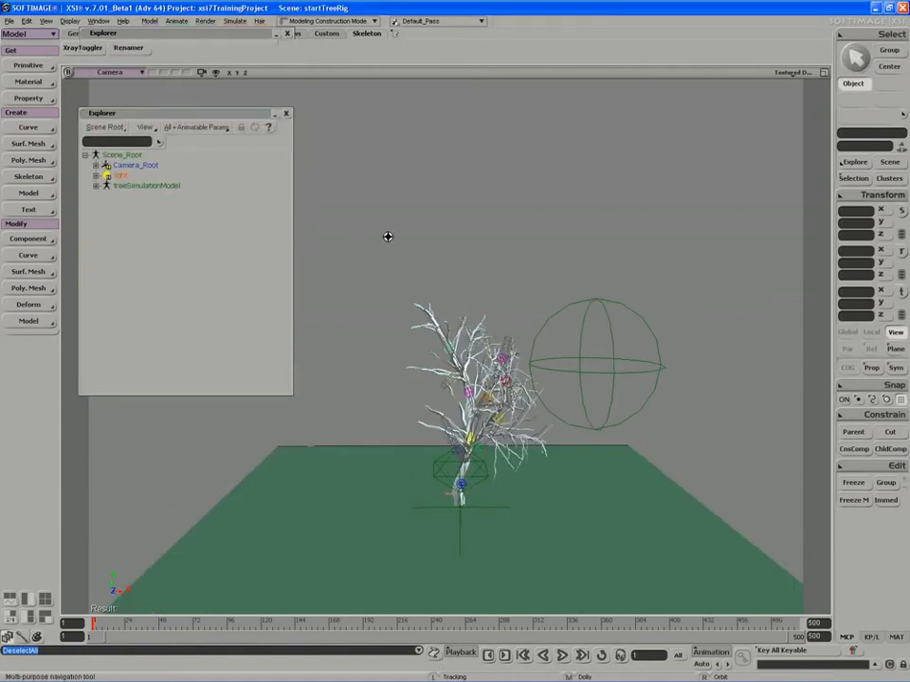
right_click_drag(388, 237, 346, 244)
middle_click_drag(346, 245, 326, 304)
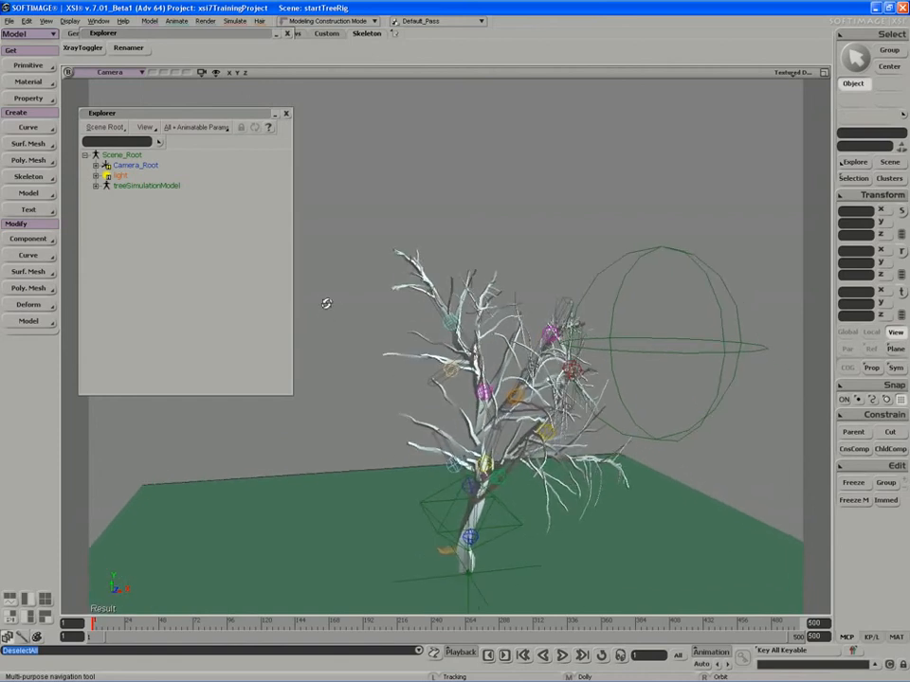